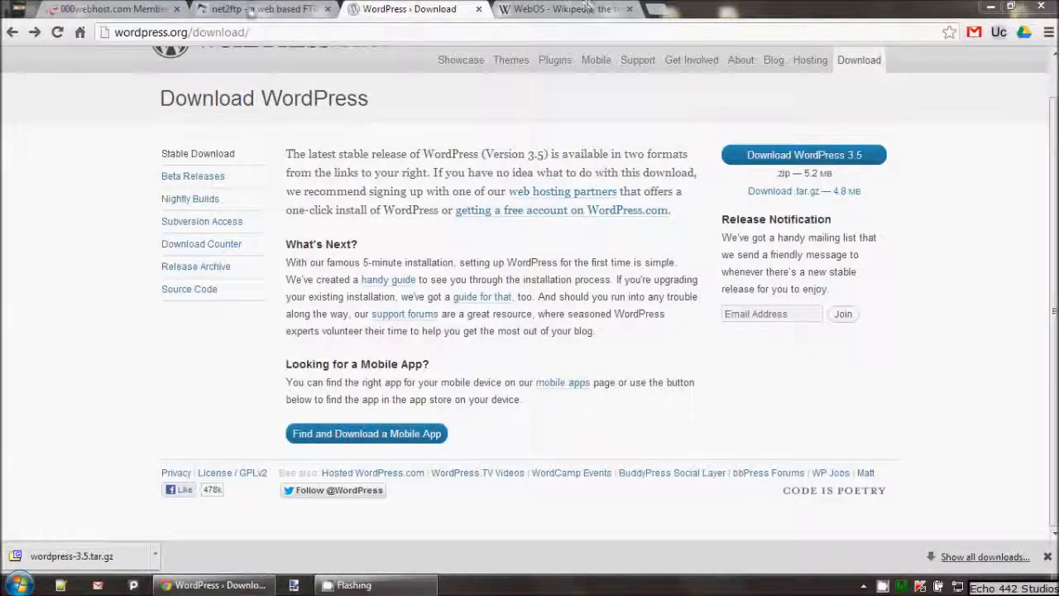
# Check the WordPress download's 5.2 MB size, then return to net2ftp's upload page showing the size error
pyautogui.click(252, 10)
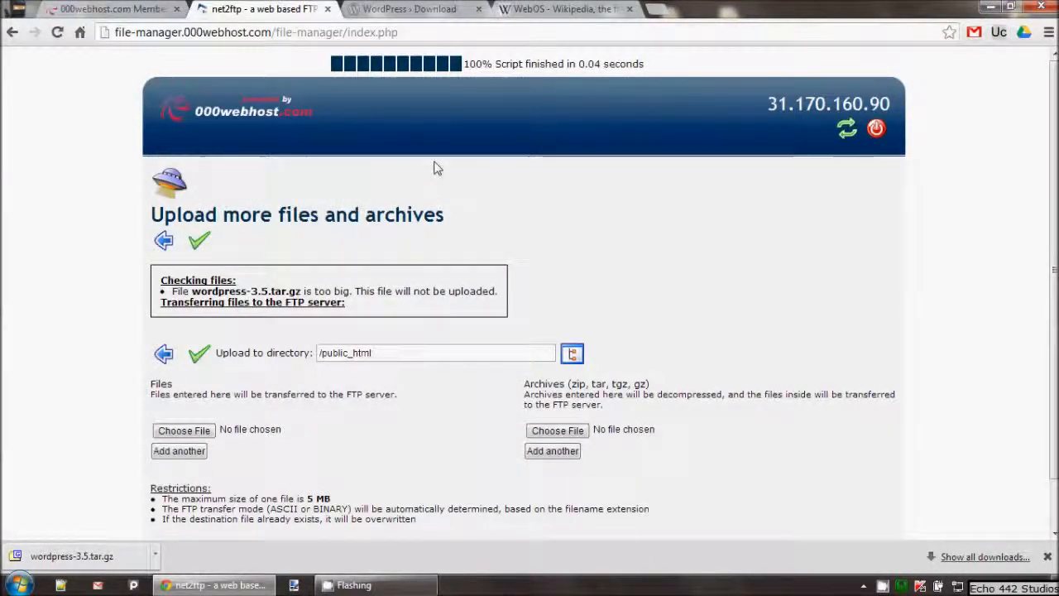
pyautogui.click(521, 8)
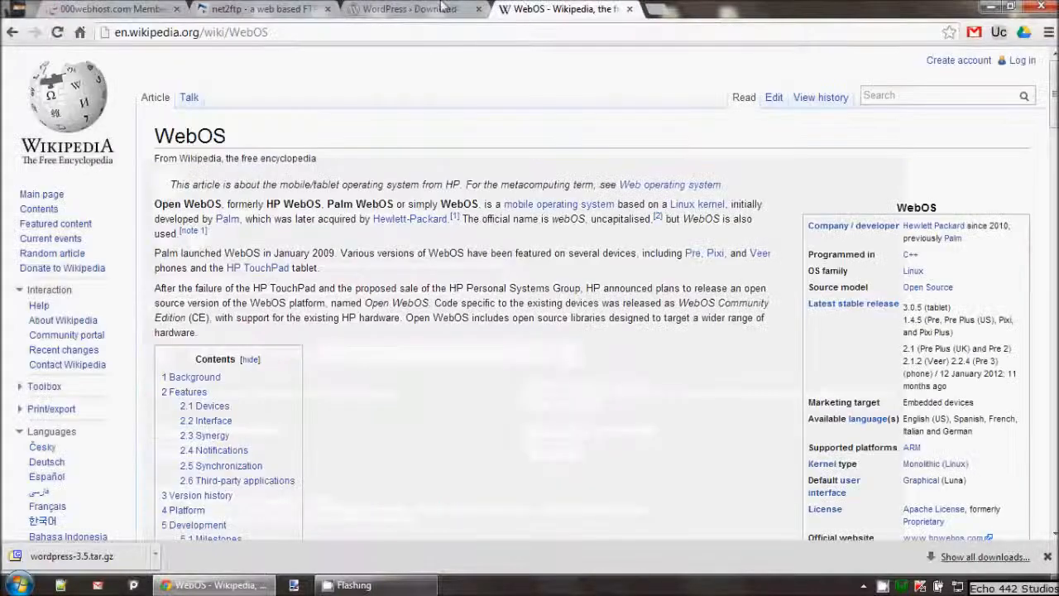
pyautogui.click(409, 8)
pyautogui.moveTo(781, 170)
pyautogui.mouseDown()
pyautogui.moveTo(841, 170)
pyautogui.moveTo(776, 169)
pyautogui.mouseUp()
pyautogui.click(843, 172)
pyautogui.click(774, 172)
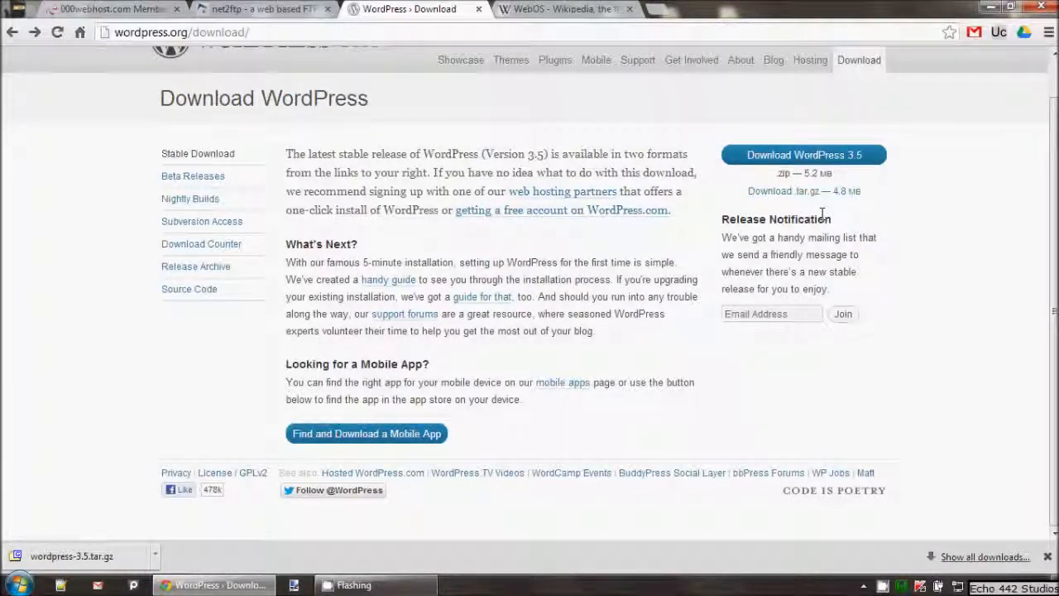
pyautogui.click(237, 9)
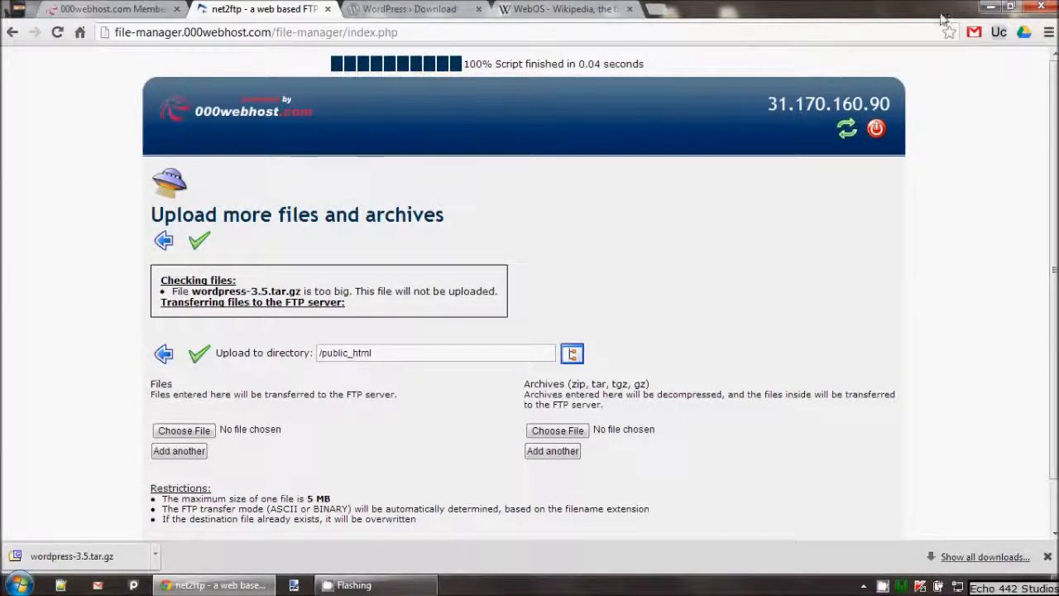
# Launch FileZilla from the Windows search
pyautogui.click(991, 7)
pyautogui.press('super')
pyautogui.write('file')
pyautogui.click(97, 323)
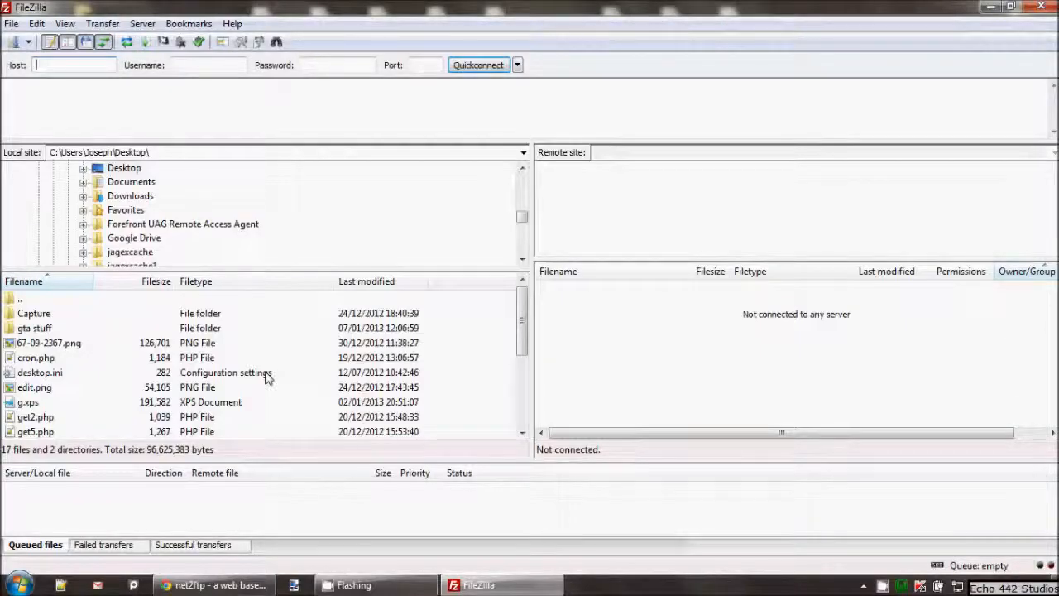
# Copy the server IP 31.170.160.90 from net2ftp into FileZilla's Host field
pyautogui.hotkey('alt', 'Tab')
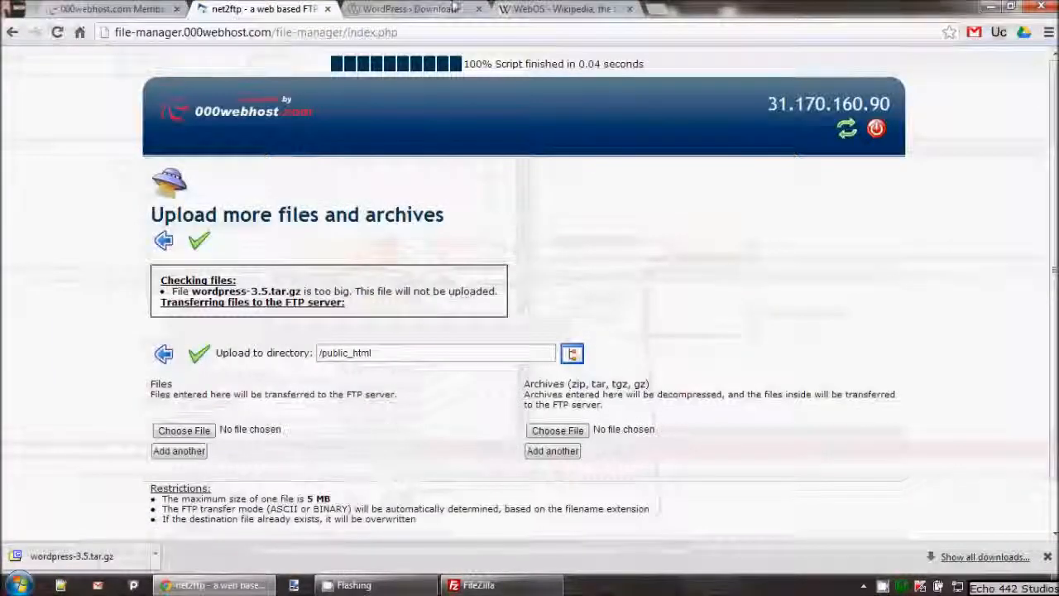
pyautogui.moveTo(770, 105)
pyautogui.mouseDown()
pyautogui.moveTo(891, 111)
pyautogui.moveTo(769, 106)
pyautogui.mouseUp()
pyautogui.rightClick(781, 105)
pyautogui.click(799, 117)
pyautogui.click(478, 585)
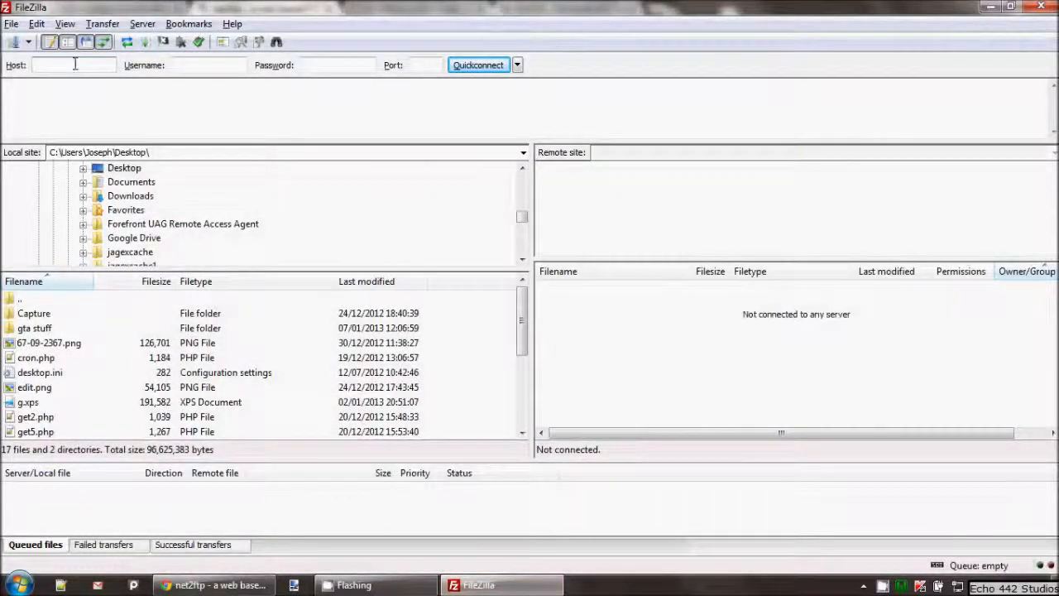
pyautogui.hotkey('ctrl', 'v')
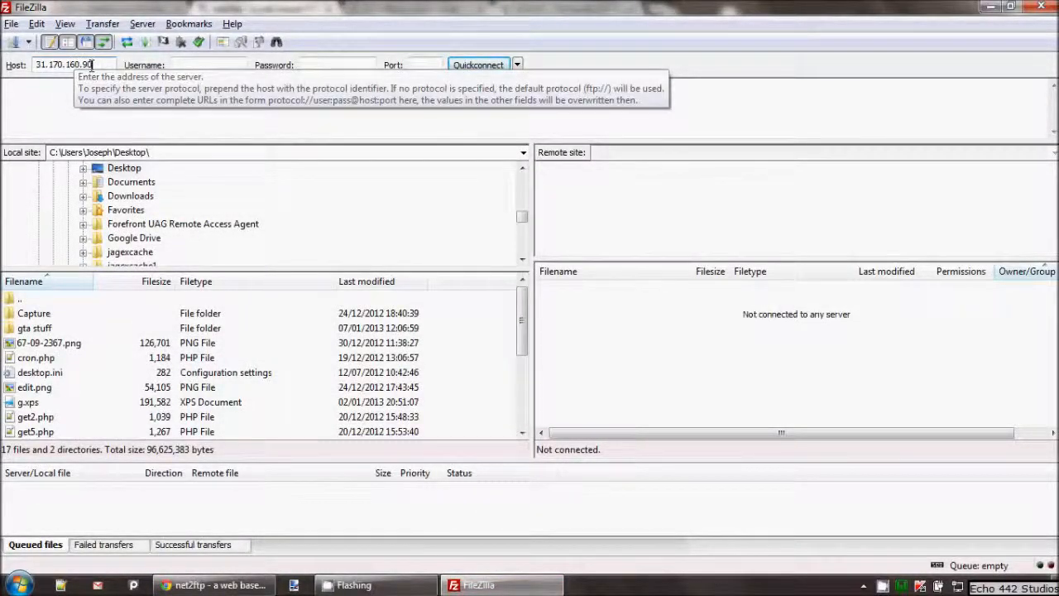
pyautogui.click(175, 66)
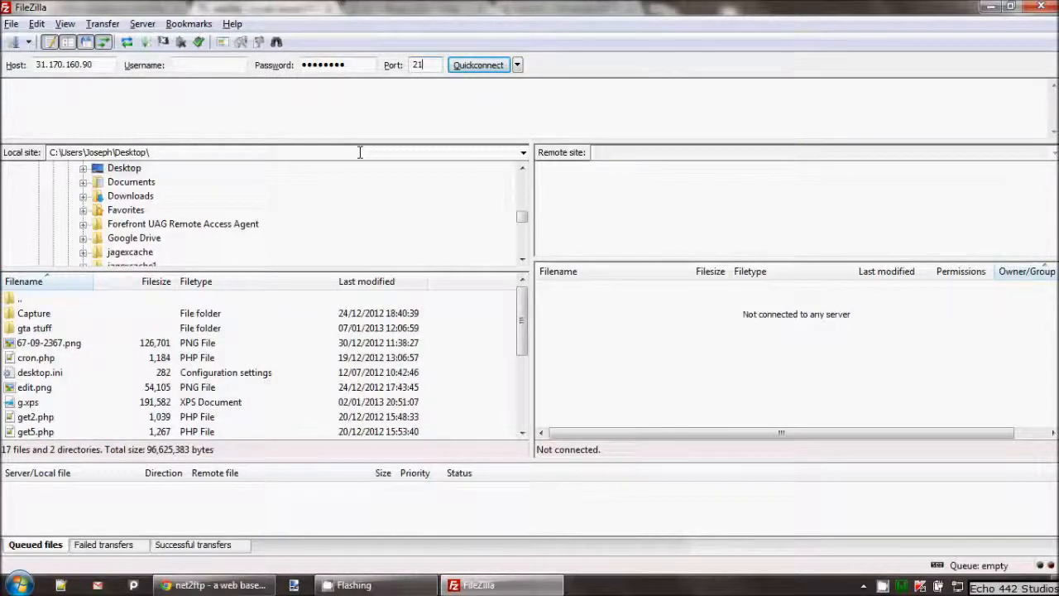
# Copy the FTP username from the 000webhost members panel into FileZilla's Username field
pyautogui.hotkey('alt', 'Tab')
pyautogui.click(394, 8)
pyautogui.click(229, 10)
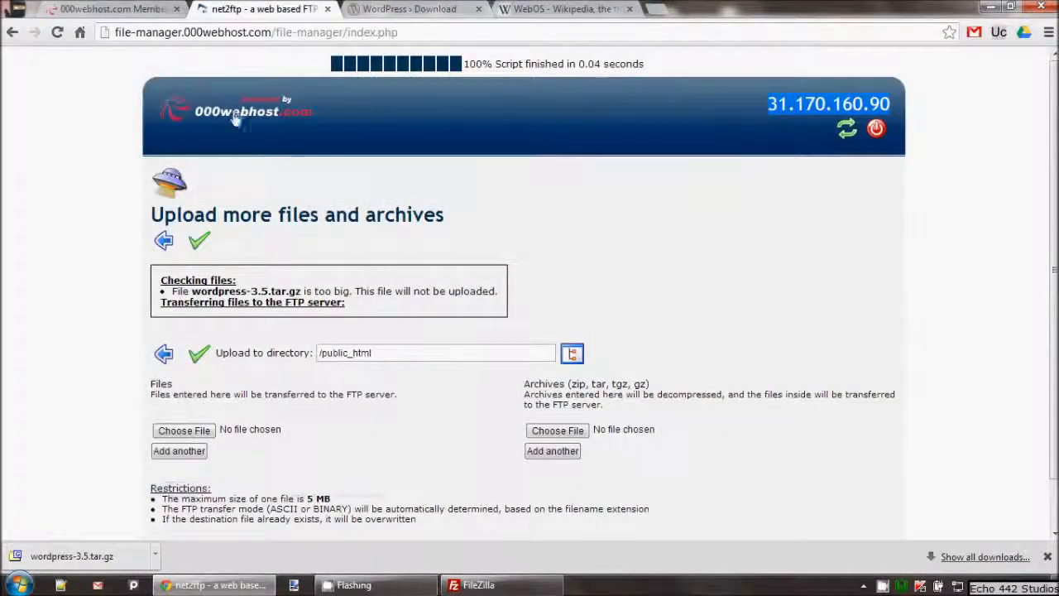
pyautogui.click(94, 8)
pyautogui.scroll(5, 520, 311)
pyautogui.moveTo(687, 220); pyautogui.dragTo(743, 219)
pyautogui.rightClick(719, 218)
pyautogui.click(750, 229)
pyautogui.hotkey('alt', 'Tab')
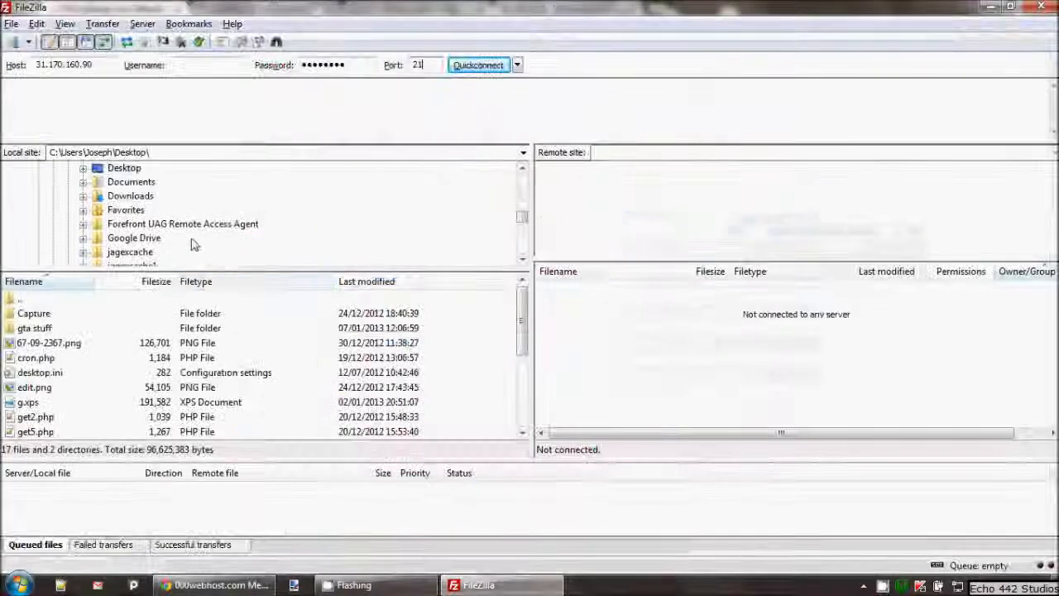
pyautogui.click(194, 66)
pyautogui.hotkey('ctrl', 'v')
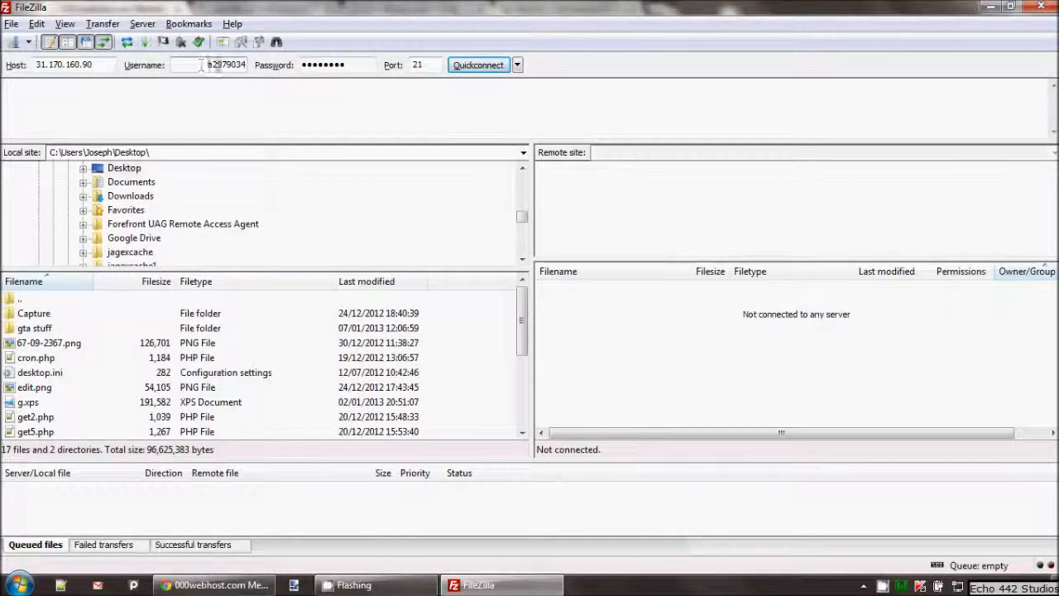
# Quickconnect to the server and check the remote root listing
pyautogui.click(469, 66)
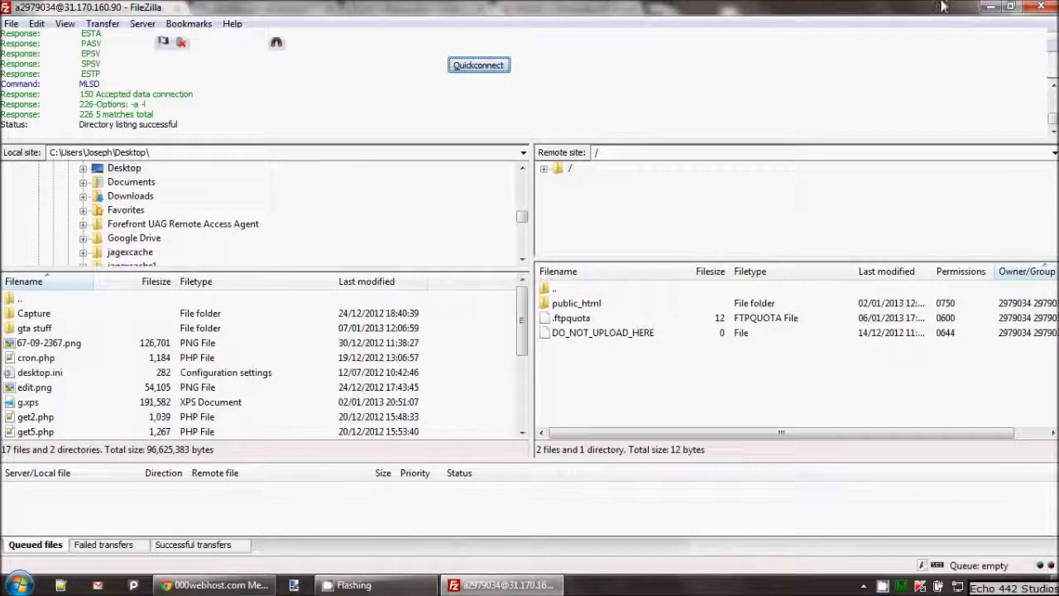
pyautogui.click(990, 10)
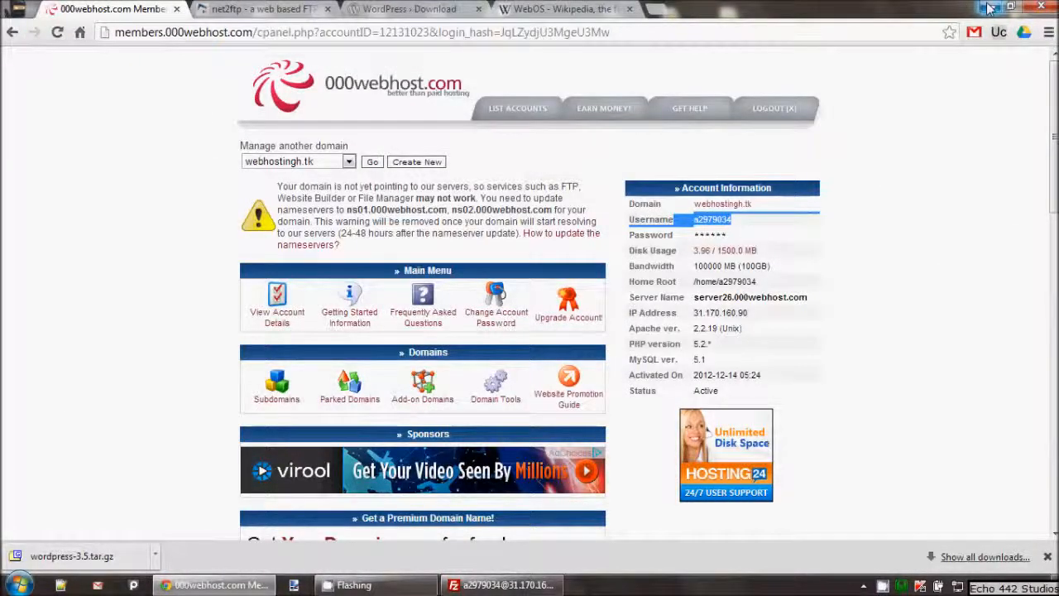
pyautogui.click(491, 587)
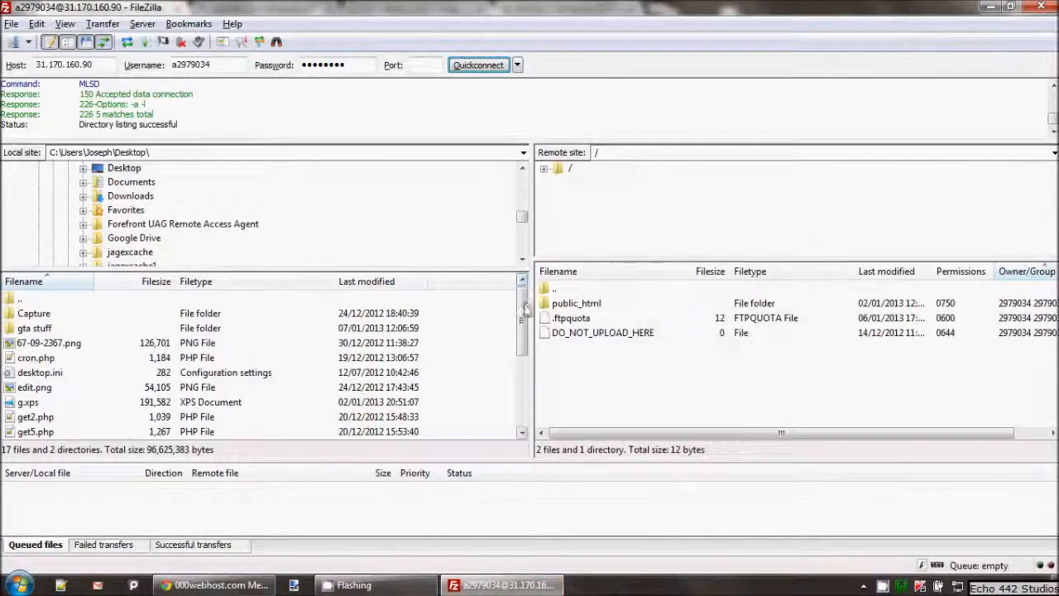
pyautogui.moveTo(523, 307); pyautogui.dragTo(523, 414)
pyautogui.click(37, 361)
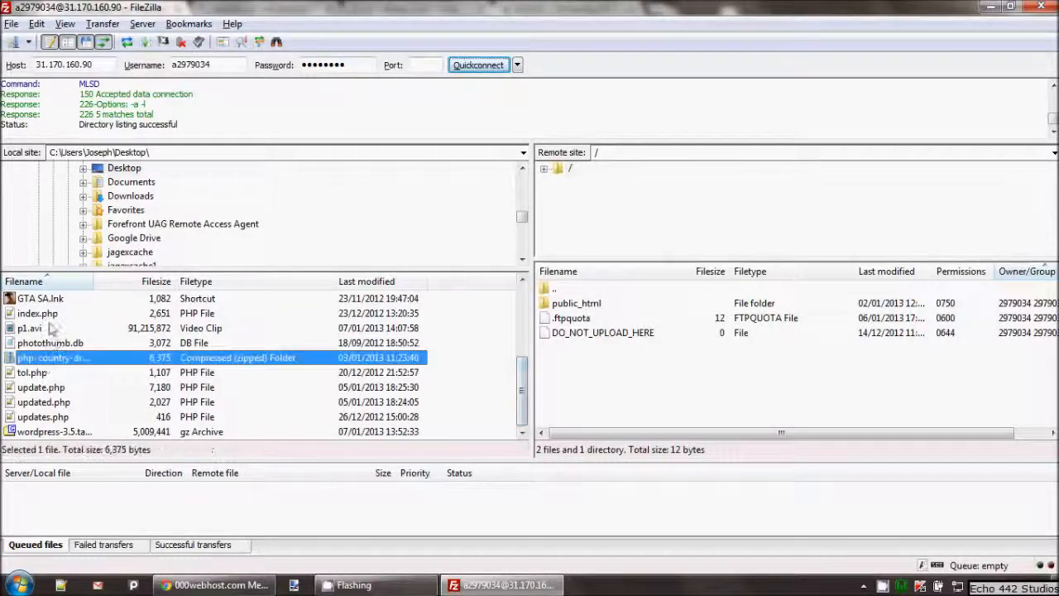
pyautogui.click(46, 316)
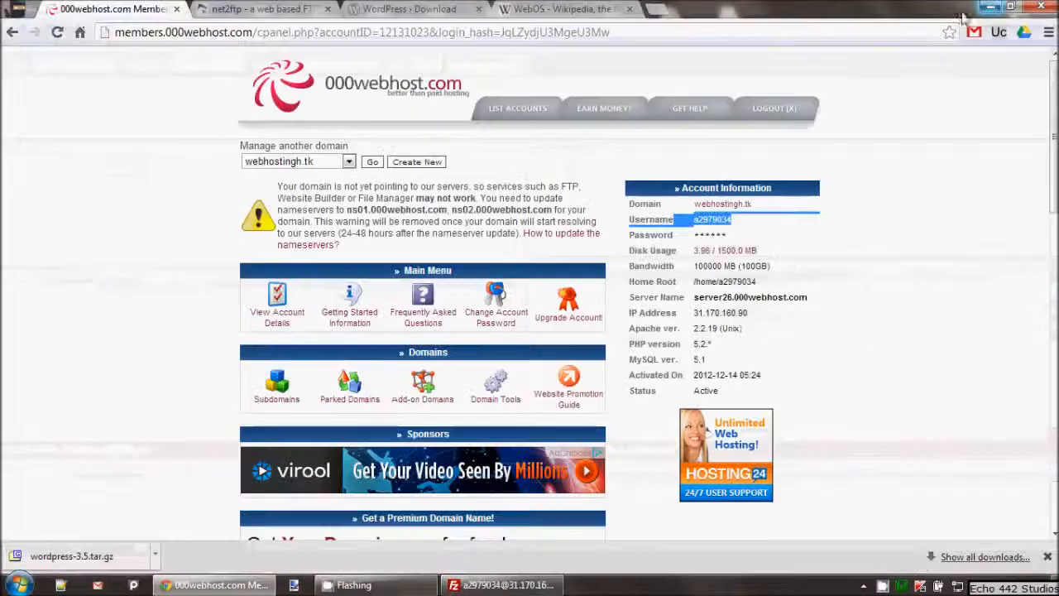
pyautogui.click(990, 8)
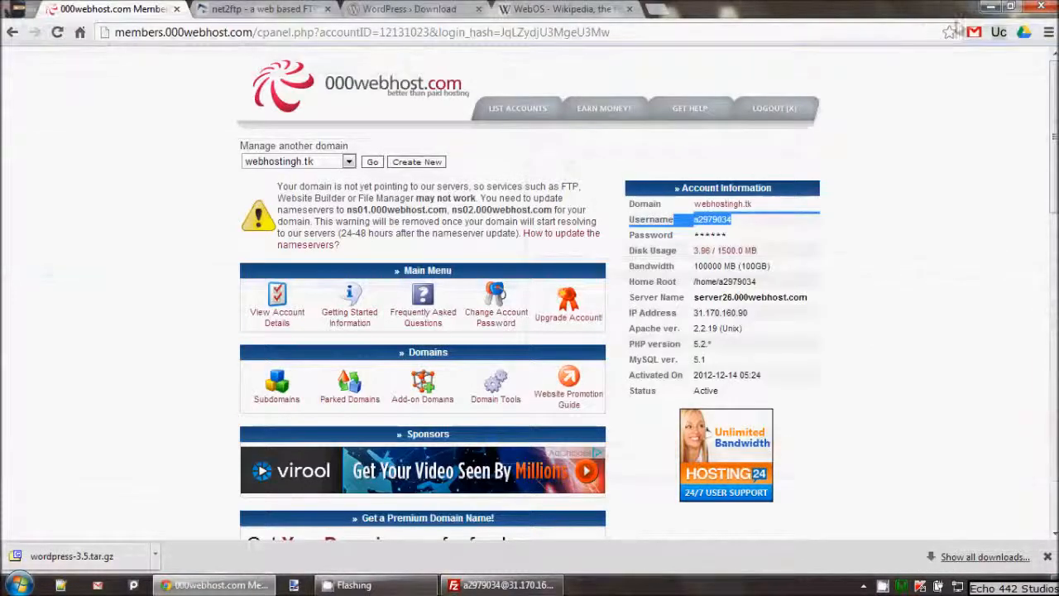
pyautogui.click(989, 8)
# Extract wordpress-3.5.tar.gz with 7-Zip into a wordpress-3.5.tar folder and open it
pyautogui.moveTo(26, 273); pyautogui.dragTo(378, 286)
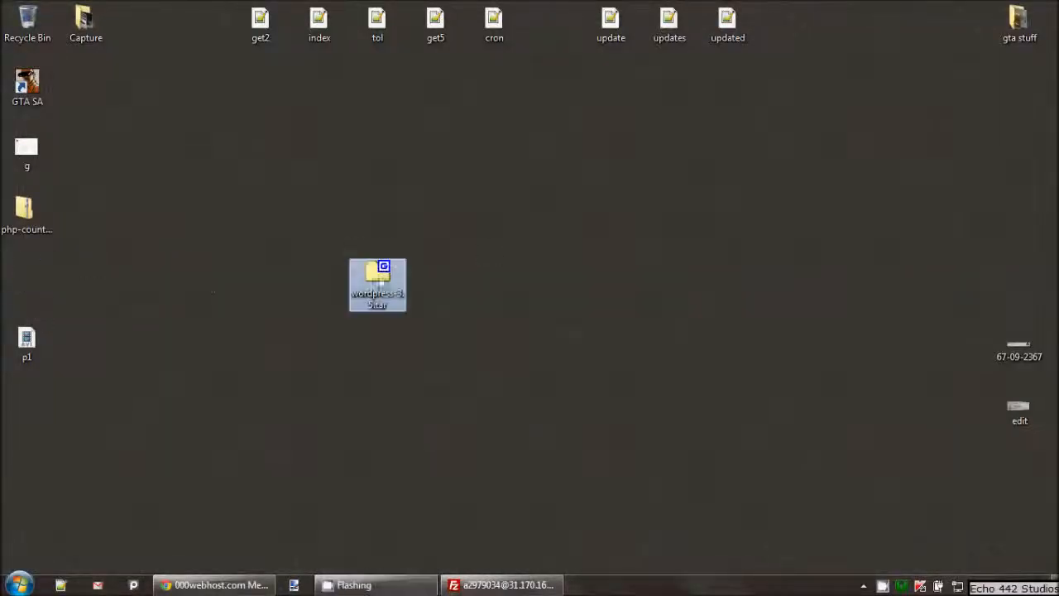
pyautogui.rightClick(382, 280)
pyautogui.moveTo(389, 280)
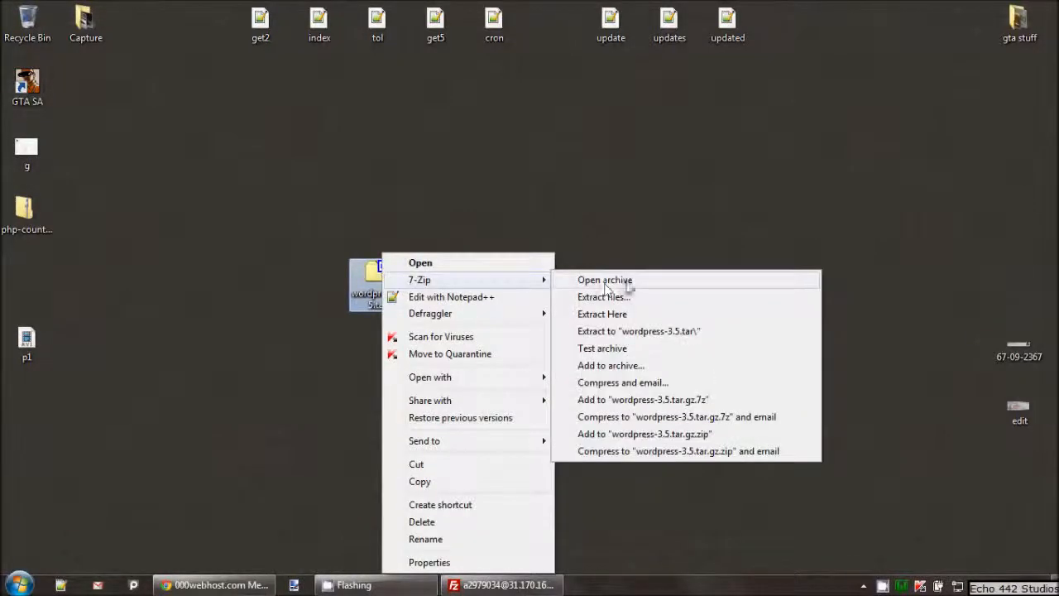
pyautogui.click(639, 331)
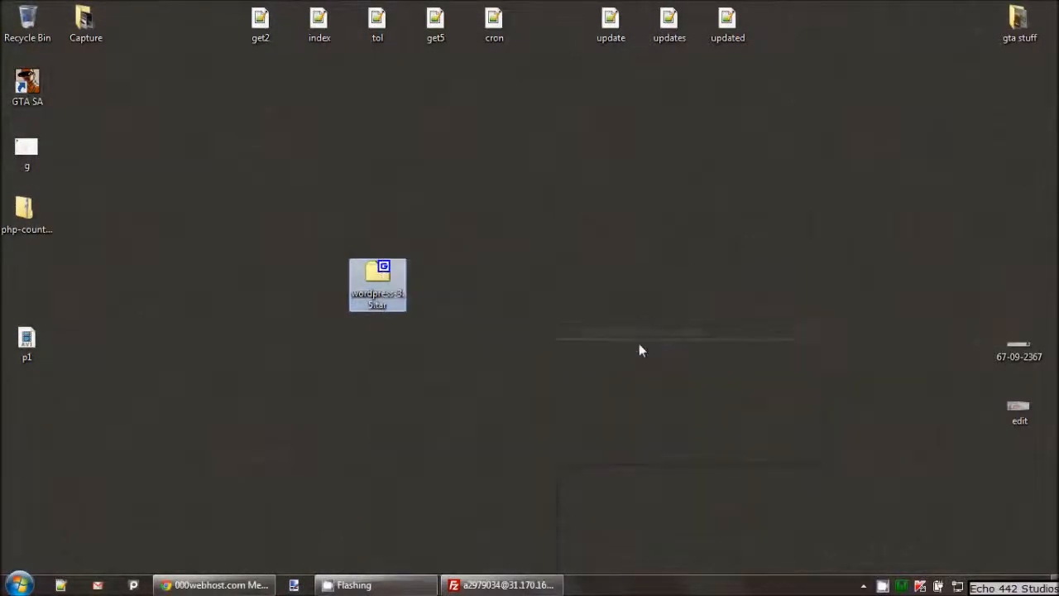
pyautogui.moveTo(24, 273); pyautogui.dragTo(431, 281)
pyautogui.doubleClick(431, 281)
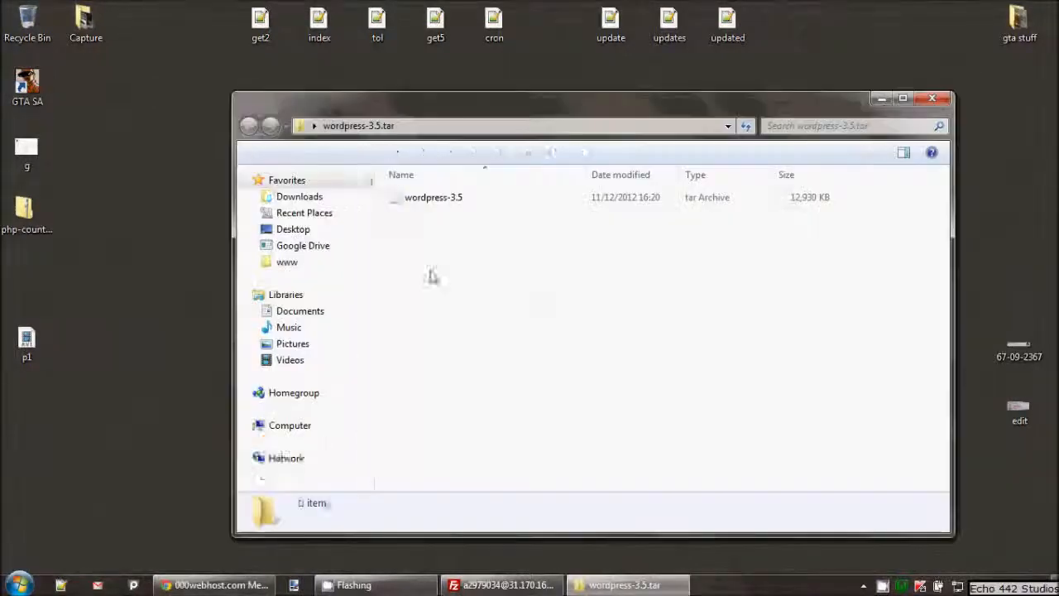
pyautogui.rightClick(437, 198)
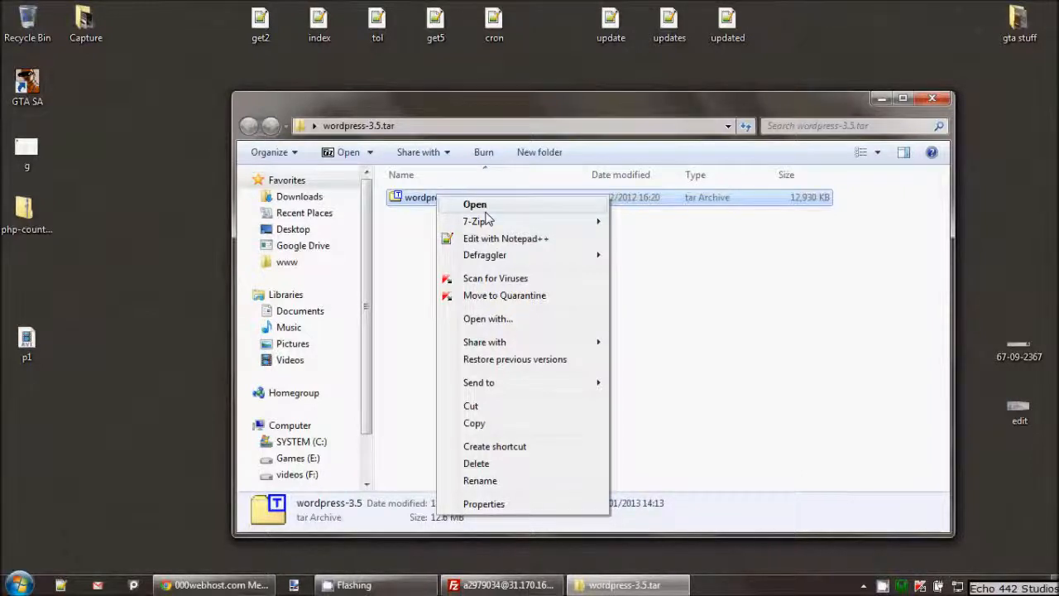
# Extract the tar into a wordpress-3.5 folder and move it onto the desktop
pyautogui.moveTo(507, 222)
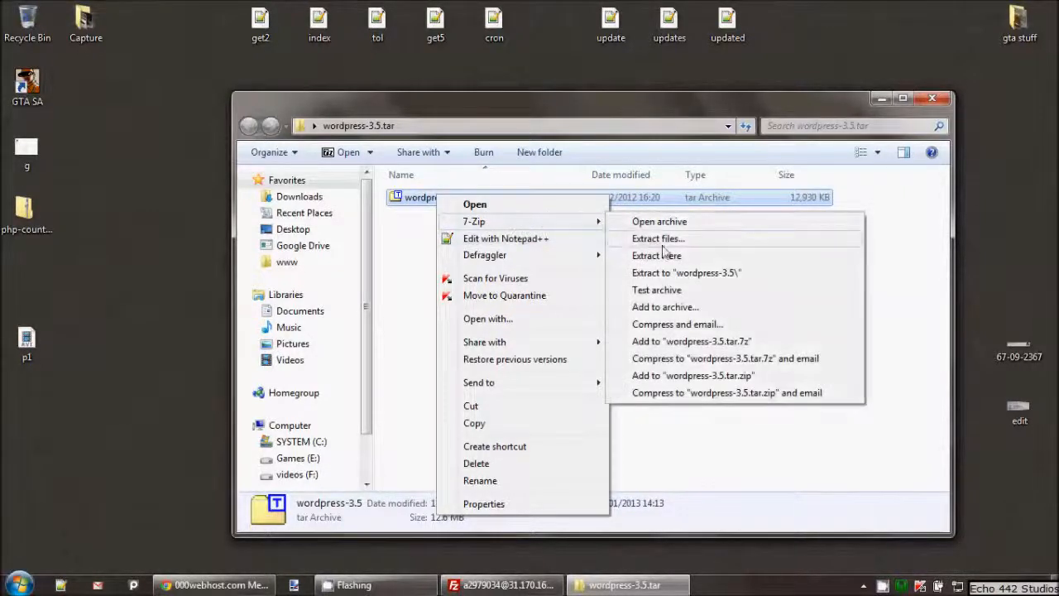
pyautogui.click(699, 274)
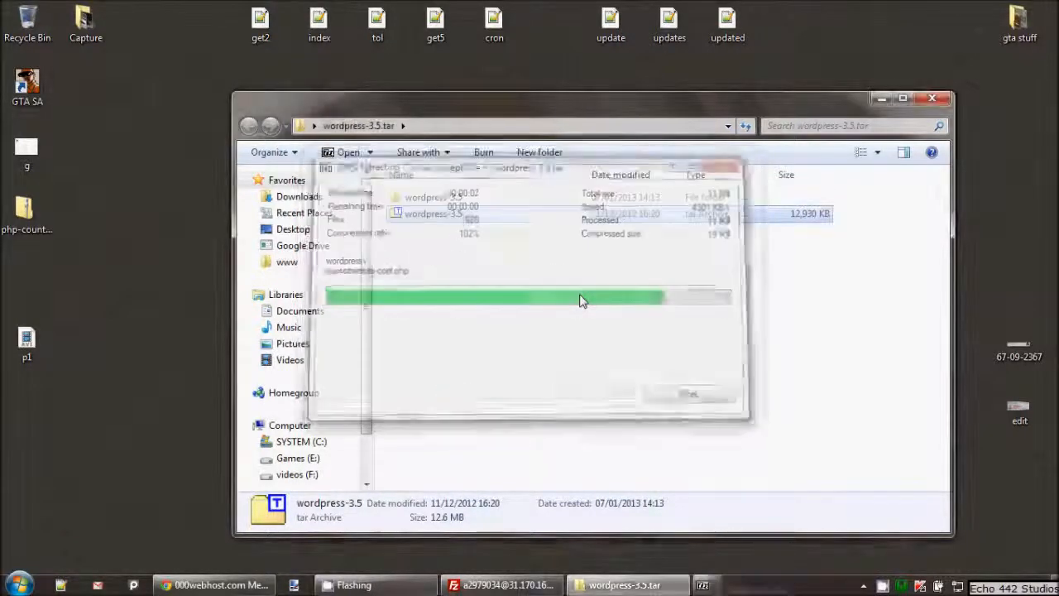
pyautogui.moveTo(457, 198); pyautogui.dragTo(238, 380)
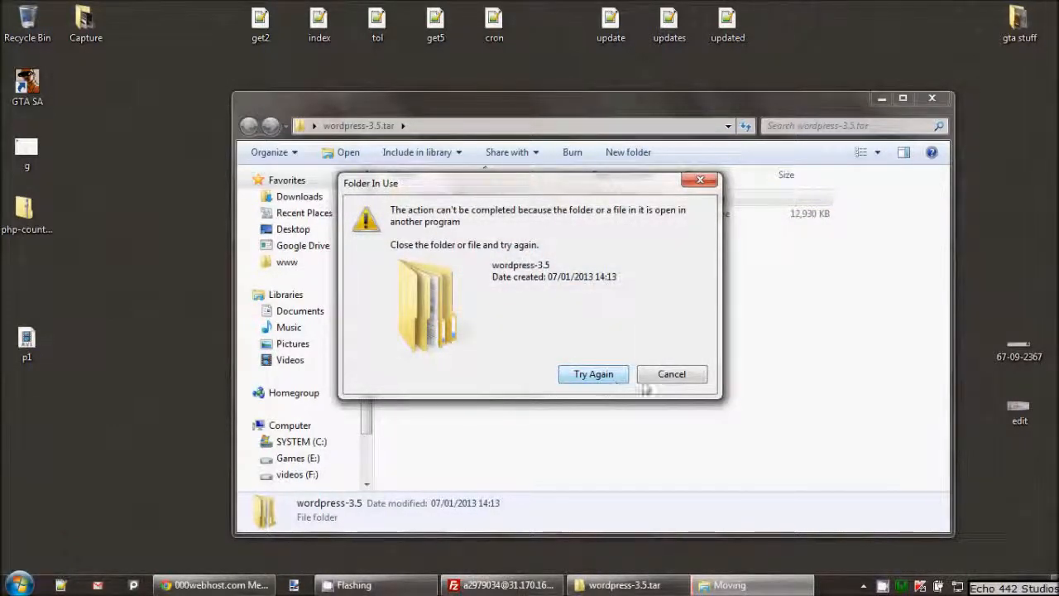
pyautogui.click(672, 374)
pyautogui.click(643, 352)
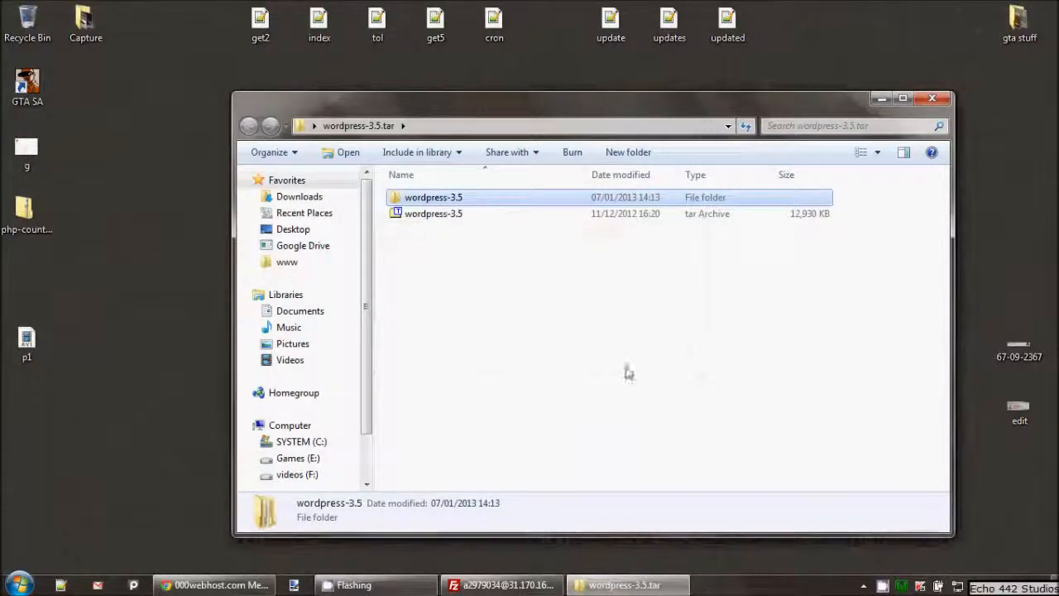
pyautogui.moveTo(484, 207); pyautogui.dragTo(149, 253)
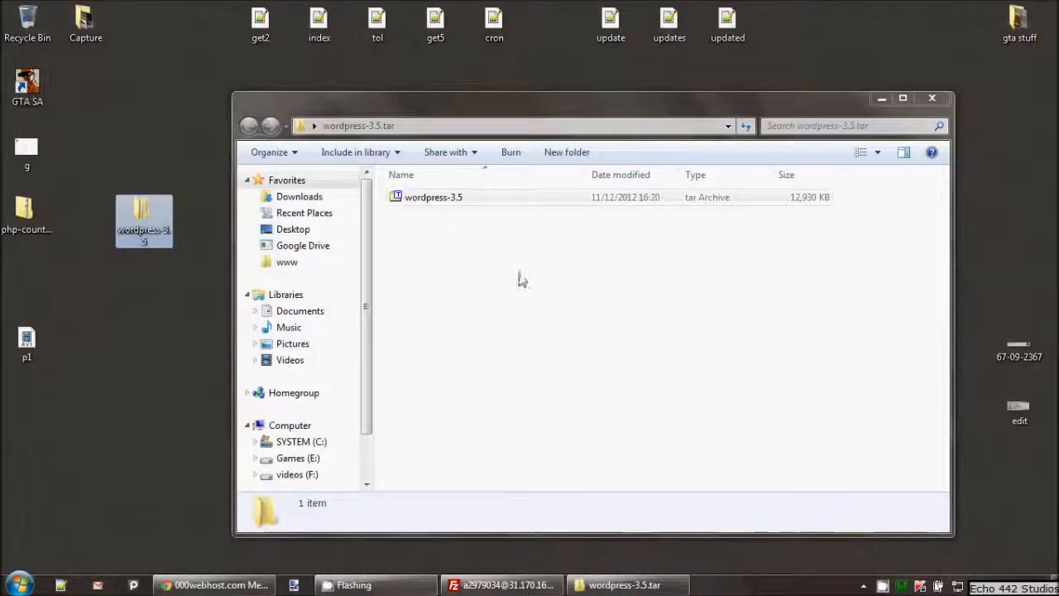
pyautogui.click(933, 98)
# Move the inner wordpress folder out of wordpress-3.5 onto the desktop
pyautogui.moveTo(157, 208); pyautogui.dragTo(389, 154)
pyautogui.click(439, 272)
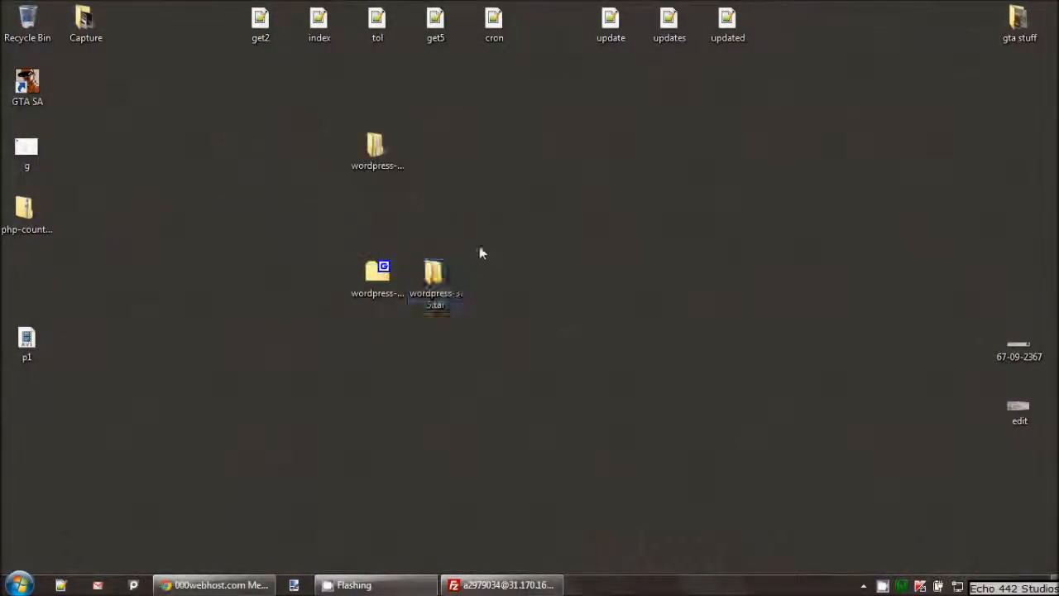
pyautogui.moveTo(434, 275); pyautogui.dragTo(399, 164)
pyautogui.doubleClick(382, 157)
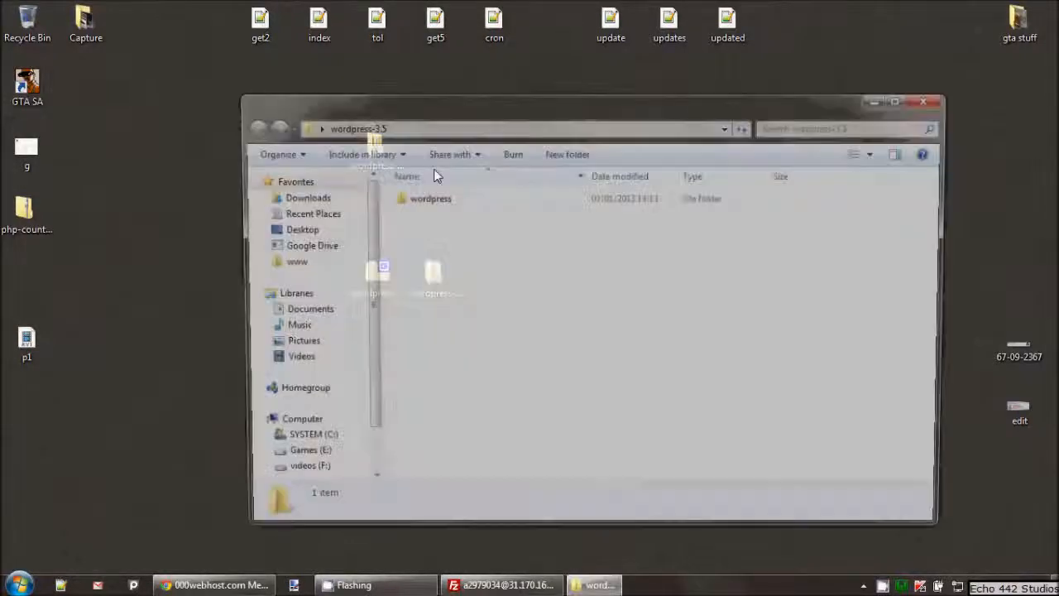
pyautogui.doubleClick(429, 197)
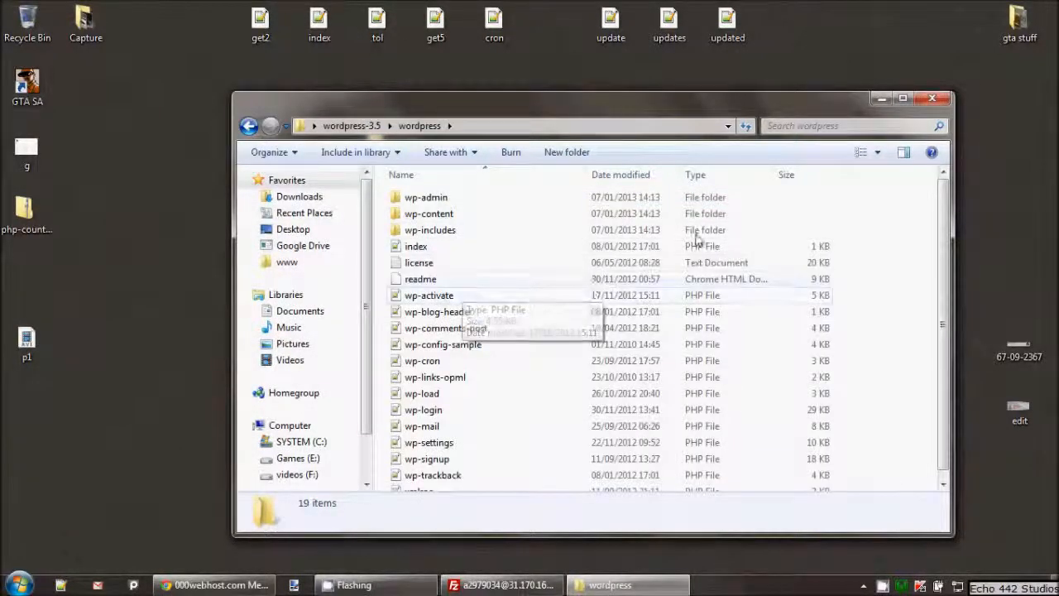
pyautogui.click(932, 99)
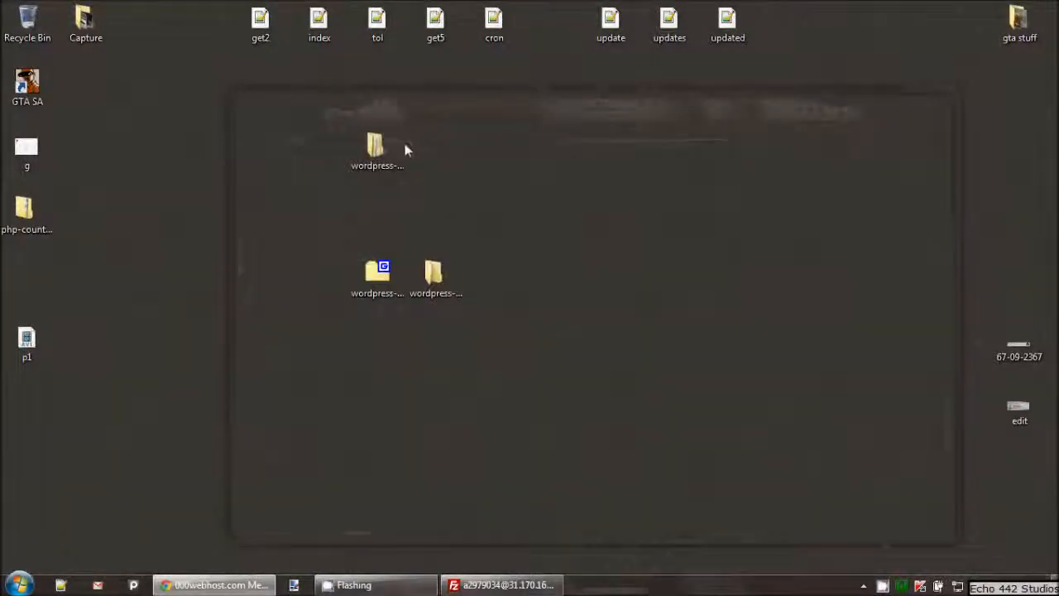
pyautogui.doubleClick(380, 156)
pyautogui.moveTo(426, 197); pyautogui.dragTo(143, 161)
# Permanently delete the empty wordpress-3.5 folder with Shift+Delete
pyautogui.hotkey('alt', 'F4')
pyautogui.moveTo(336, 107); pyautogui.dragTo(540, 235)
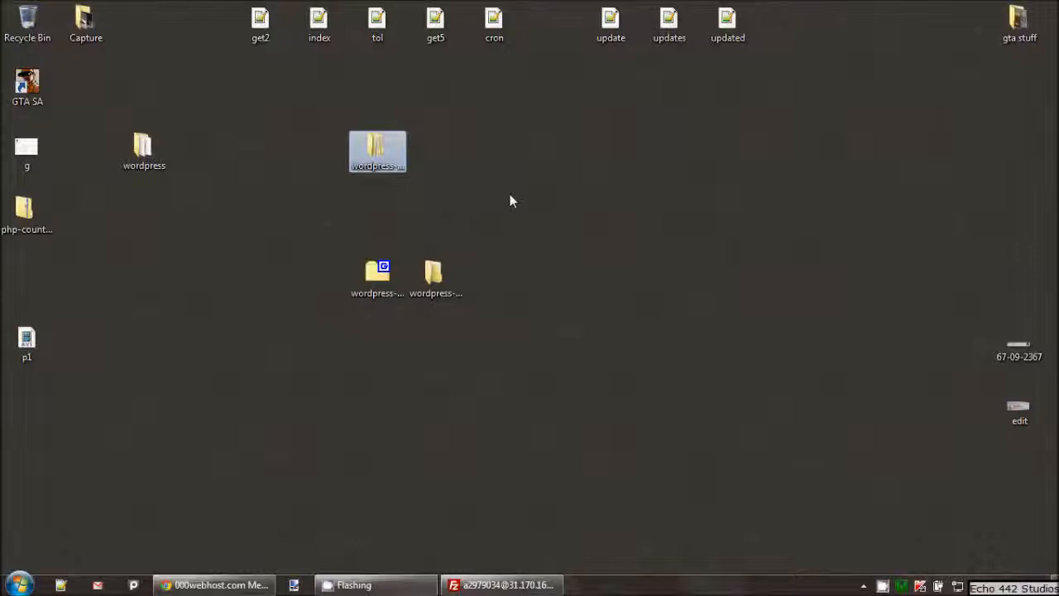
pyautogui.hotkey('shift', 'Delete')
pyautogui.press('Return')
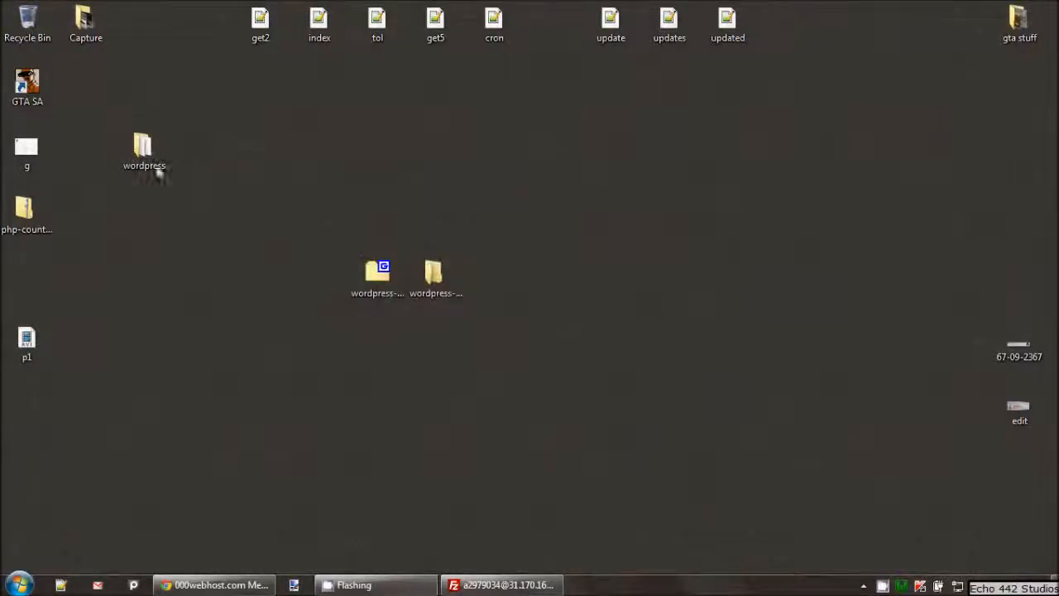
pyautogui.moveTo(162, 163); pyautogui.dragTo(197, 368)
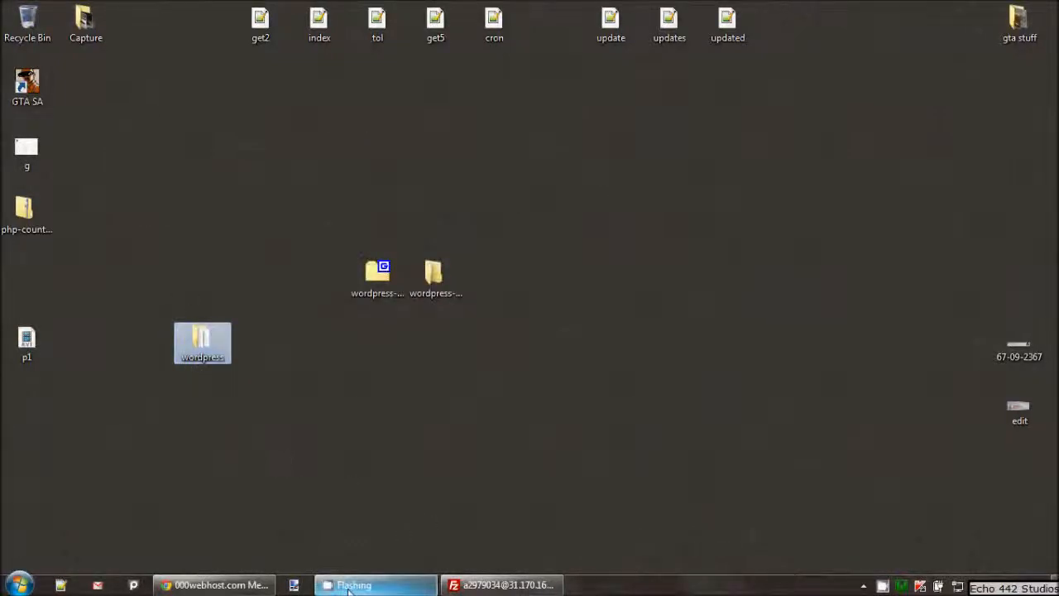
pyautogui.click(501, 585)
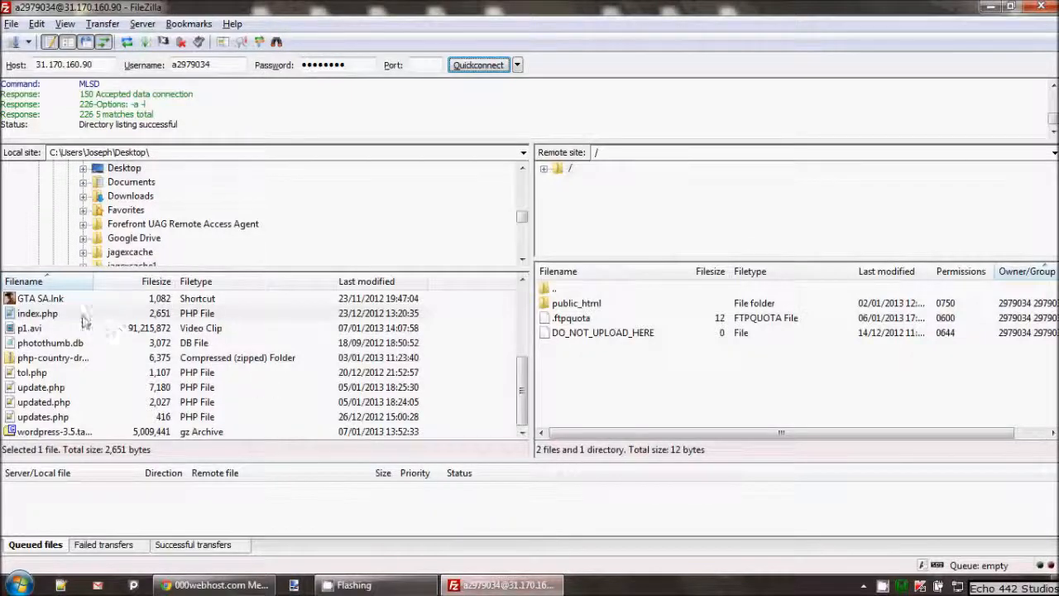
# Show the Desktop in FileZilla's local list and refresh it so wordpress appears
pyautogui.click(107, 171)
pyautogui.moveTo(521, 364); pyautogui.dragTo(519, 299)
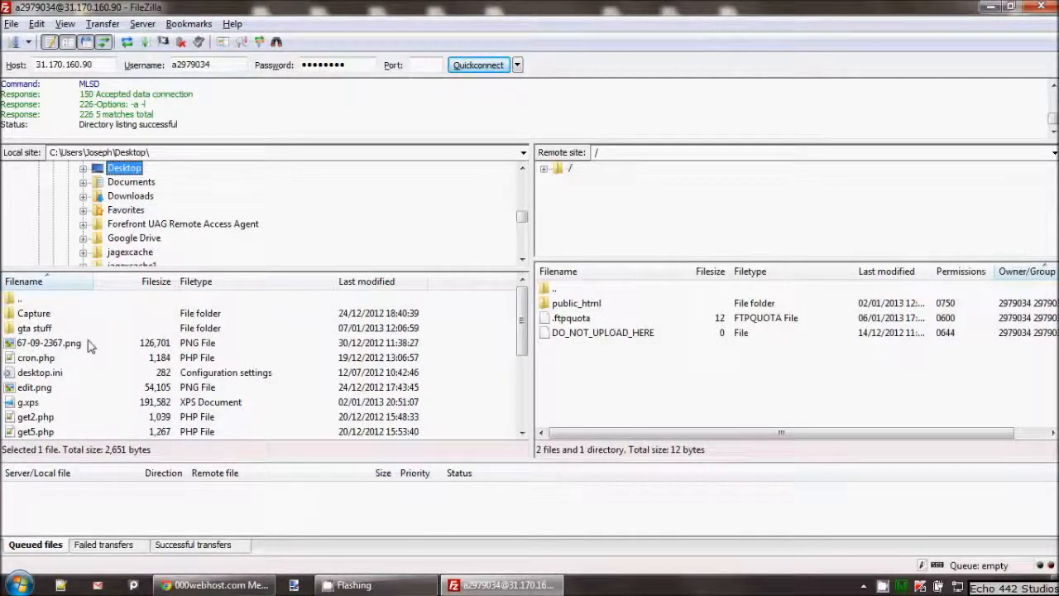
pyautogui.rightClick(142, 328)
pyautogui.click(189, 441)
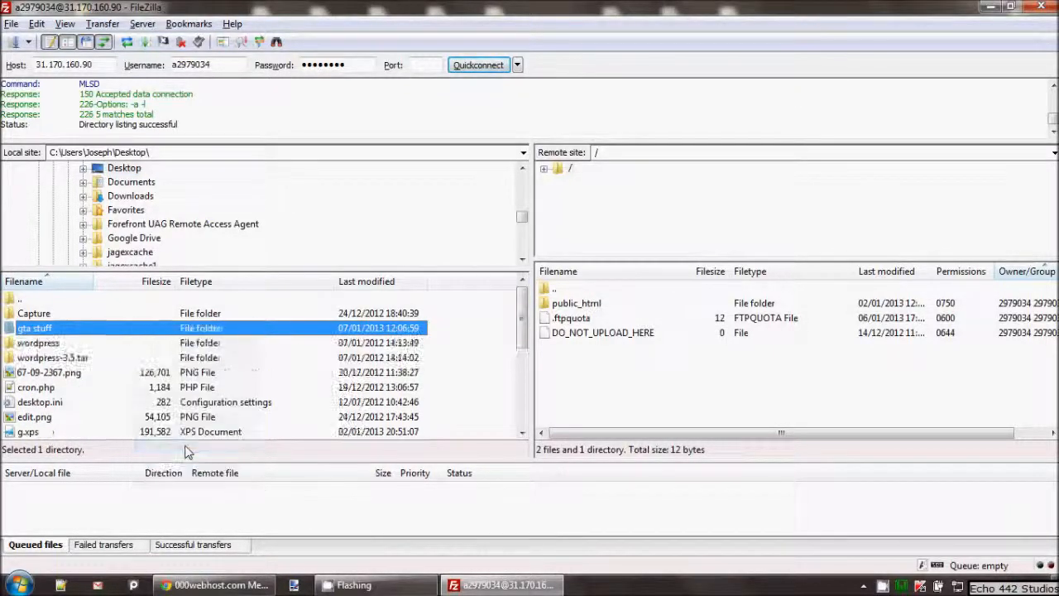
pyautogui.moveTo(523, 331); pyautogui.dragTo(450, 336)
# Upload the local wordpress folder to the server
pyautogui.rightClick(56, 328)
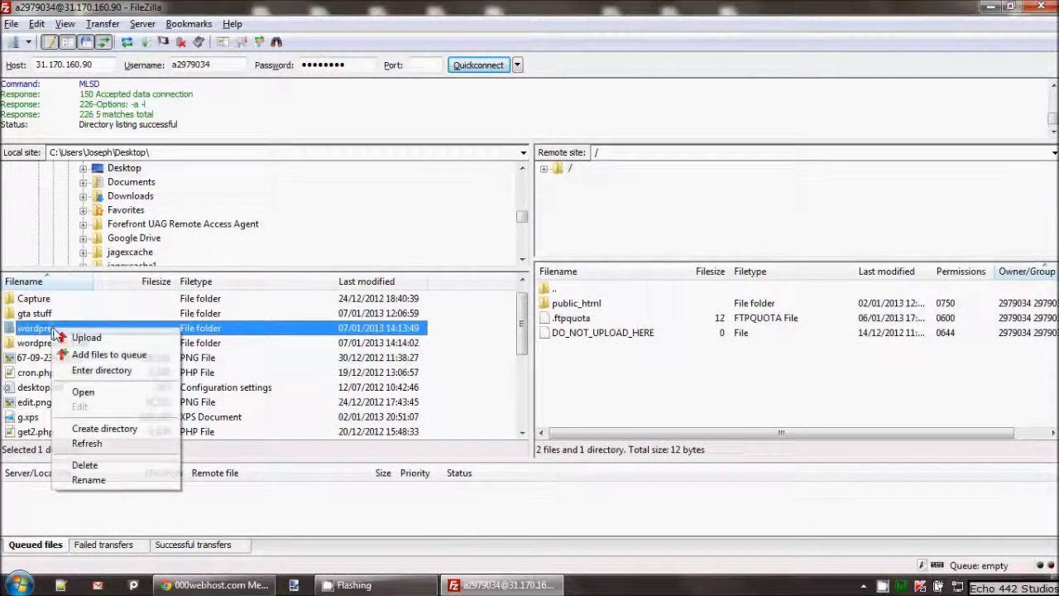
pyautogui.click(64, 338)
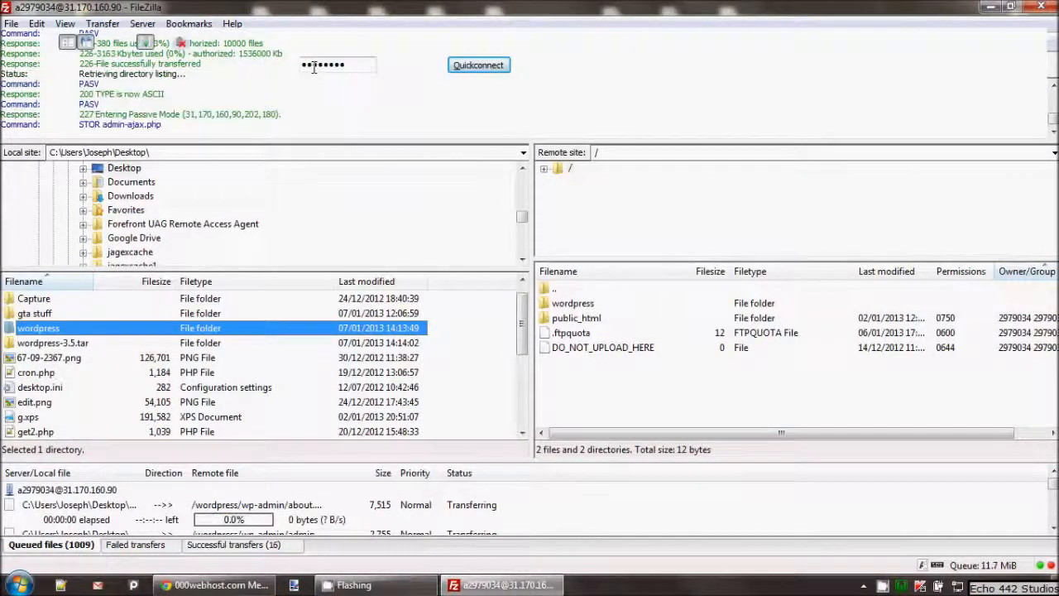
pyautogui.moveTo(310, 7); pyautogui.dragTo(307, 17)
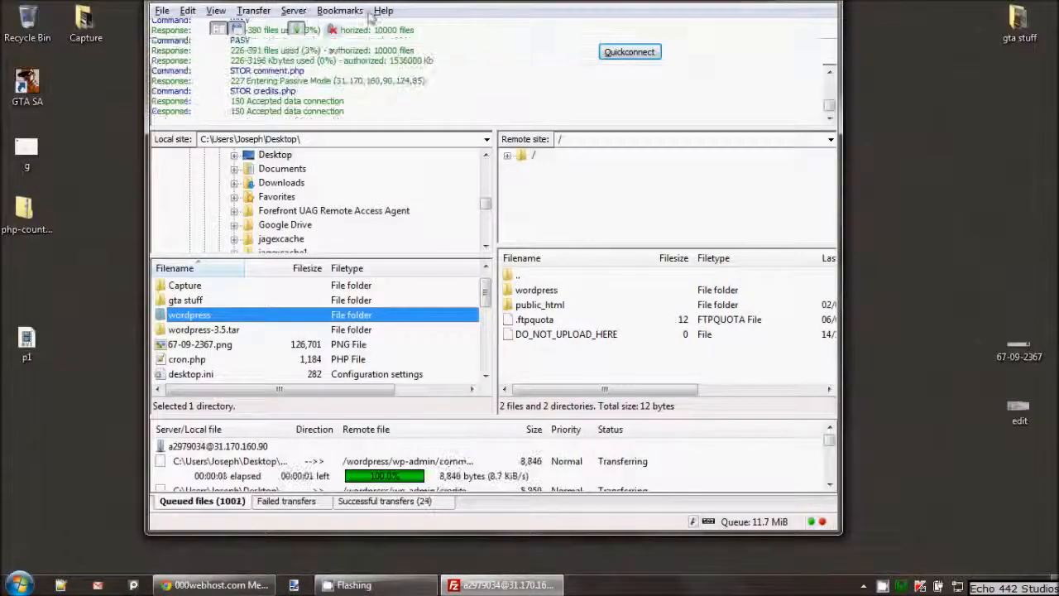
pyautogui.moveTo(444, 3); pyautogui.dragTo(446, 23)
pyautogui.doubleClick(444, 23)
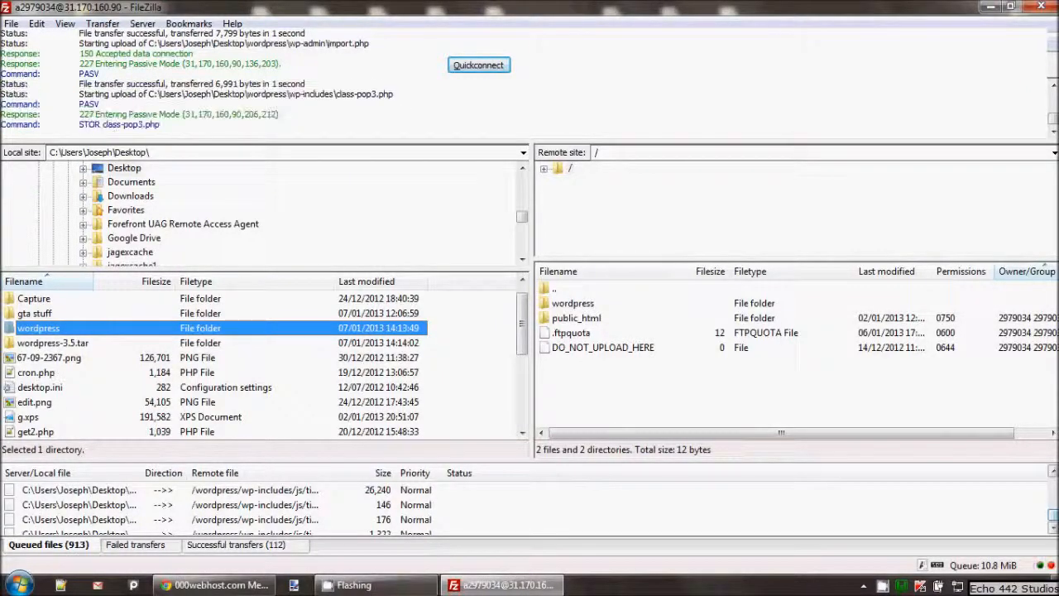
# Dismiss the error from the failed attempt to drag one remote folder into another
pyautogui.rightClick(884, 586)
pyautogui.click(923, 555)
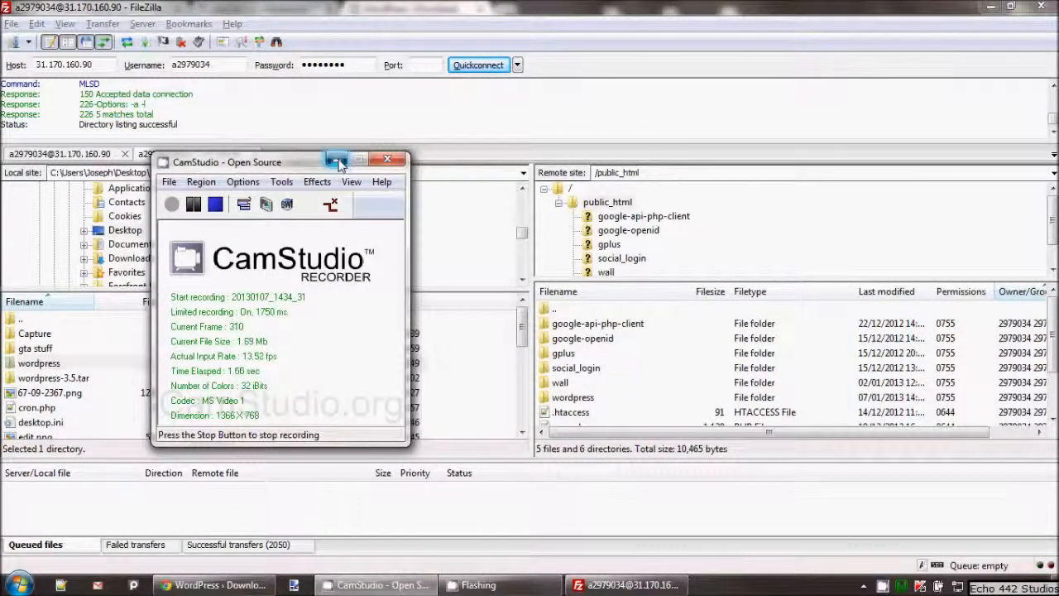
pyautogui.click(337, 159)
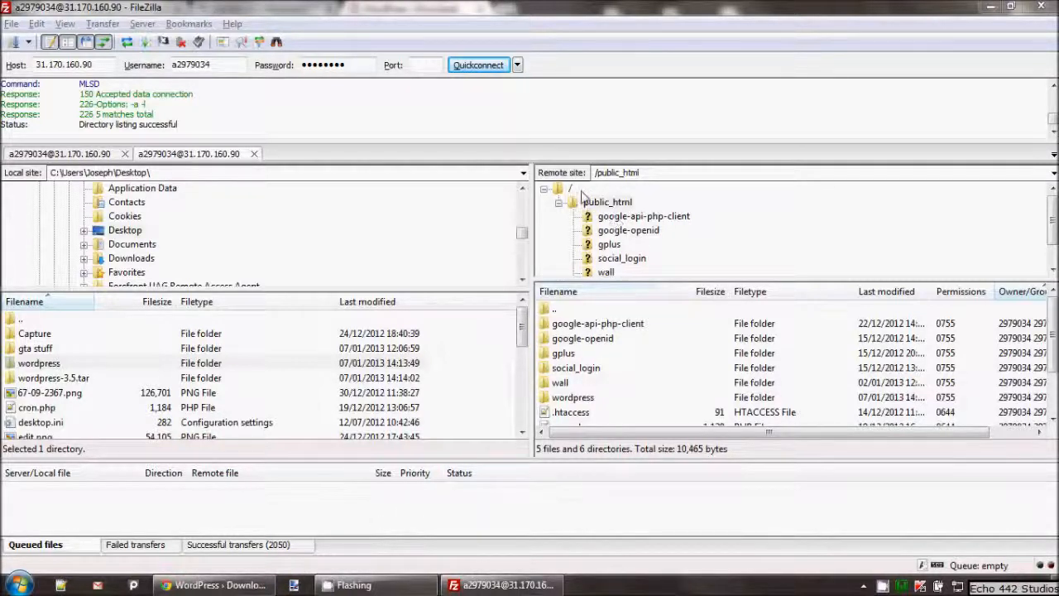
pyautogui.moveTo(622, 213)
pyautogui.mouseDown()
pyautogui.moveTo(654, 215)
pyautogui.moveTo(617, 215)
pyautogui.mouseUp()
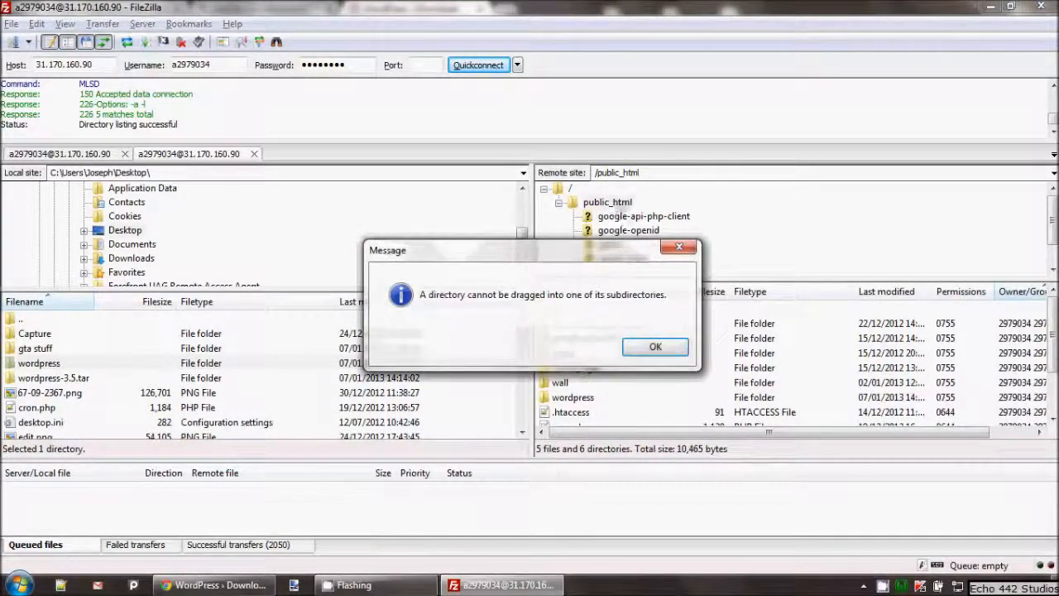
pyautogui.click(669, 350)
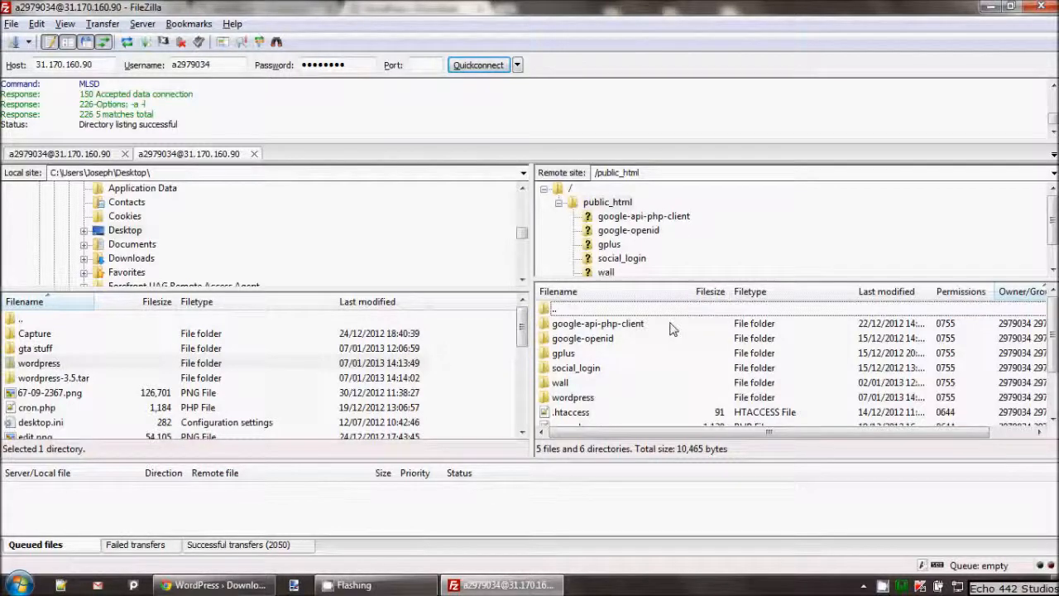
# Confirm the wordpress folder is in /public_html, then return to net2ftp in the browser
pyautogui.scroll(-2, 659, 356)
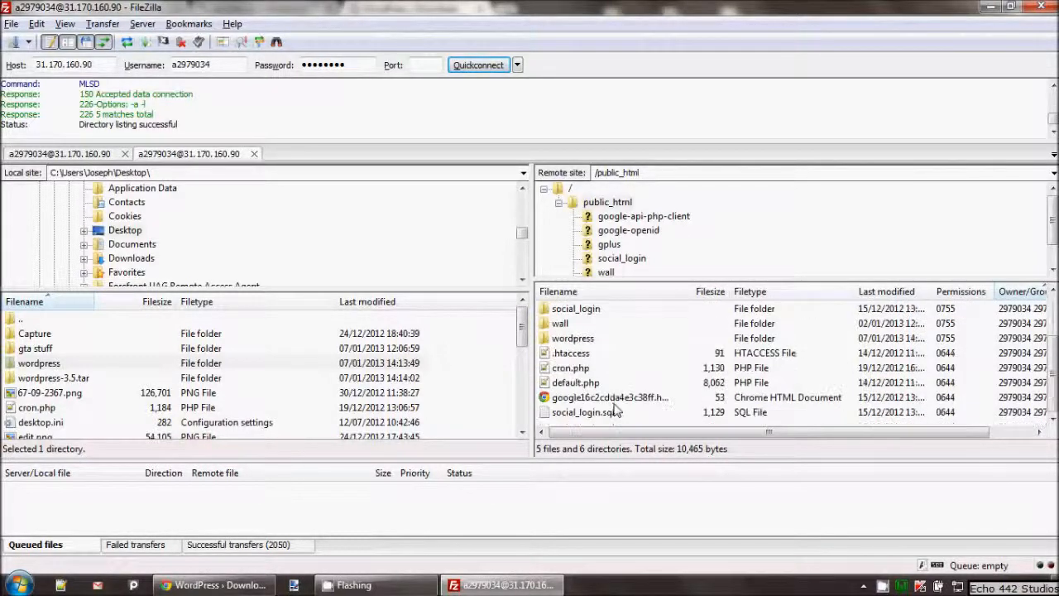
pyautogui.click(572, 339)
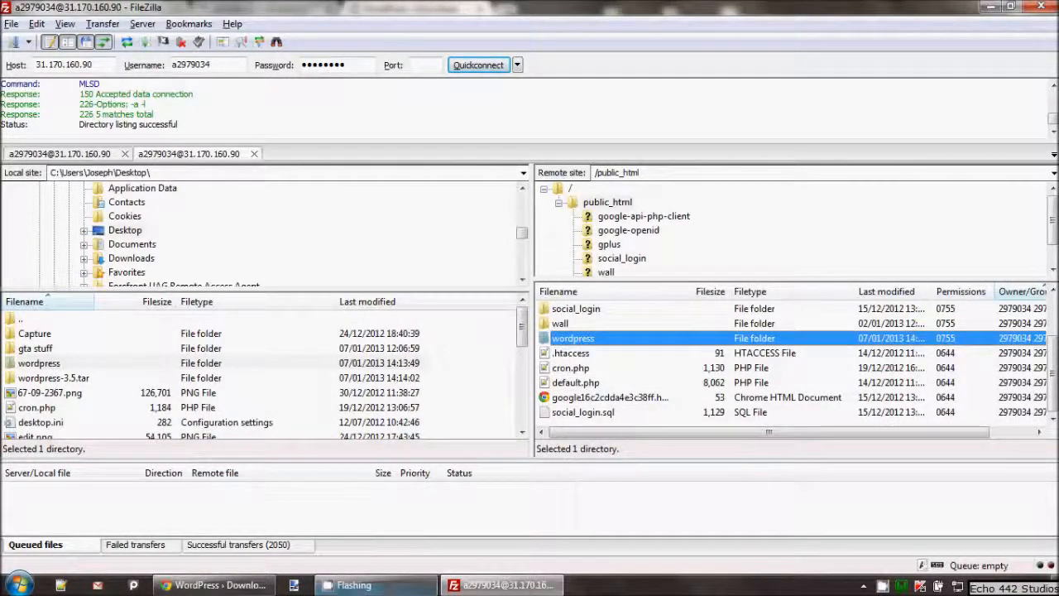
pyautogui.click(215, 585)
pyautogui.click(265, 9)
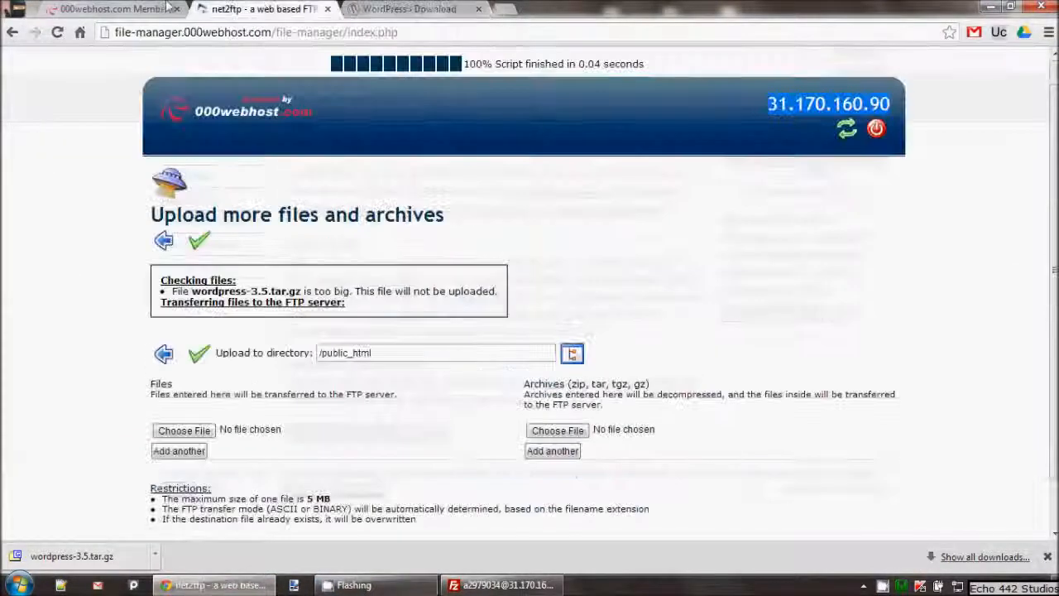
# Open the site's domain in a new tab, go to /wordpress and start creating the configuration file
pyautogui.click(108, 8)
pyautogui.moveTo(675, 219); pyautogui.dragTo(774, 218)
pyautogui.rightClick(732, 204)
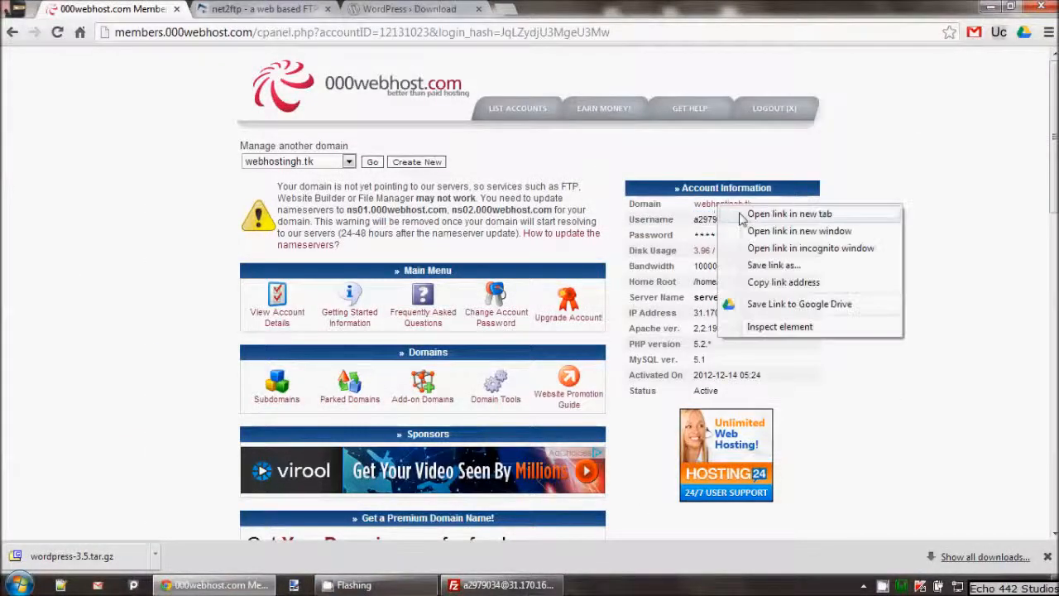
pyautogui.click(782, 213)
pyautogui.click(263, 8)
pyautogui.click(309, 36)
pyautogui.click(313, 36)
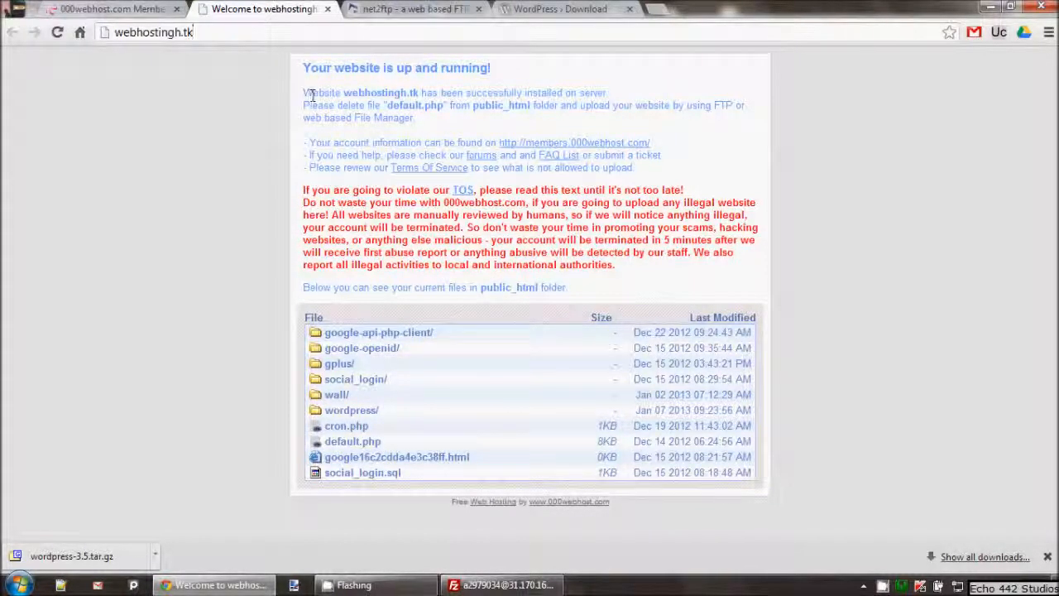
pyautogui.click(352, 413)
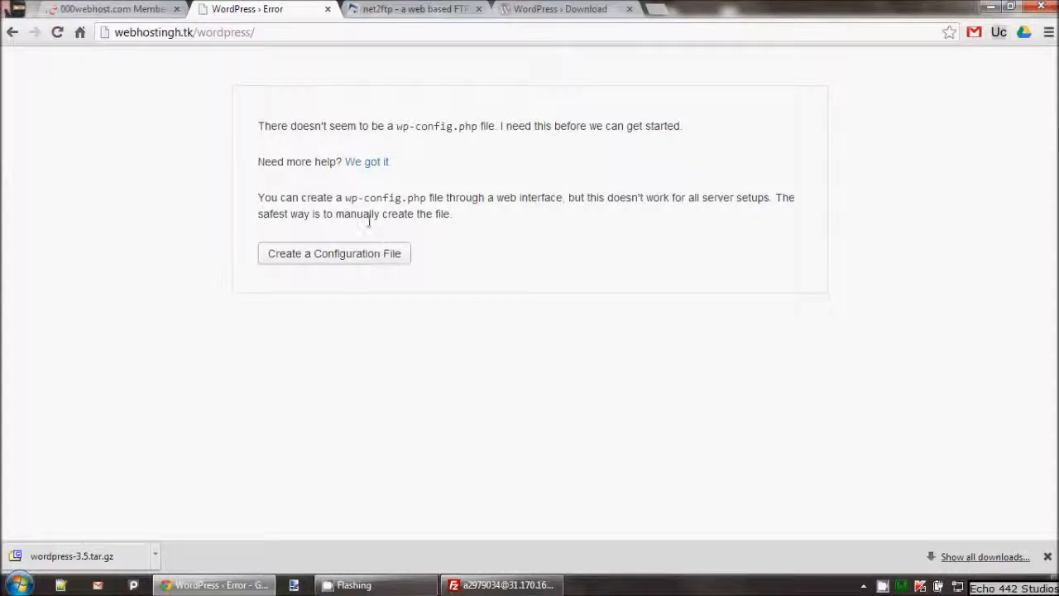
pyautogui.click(377, 253)
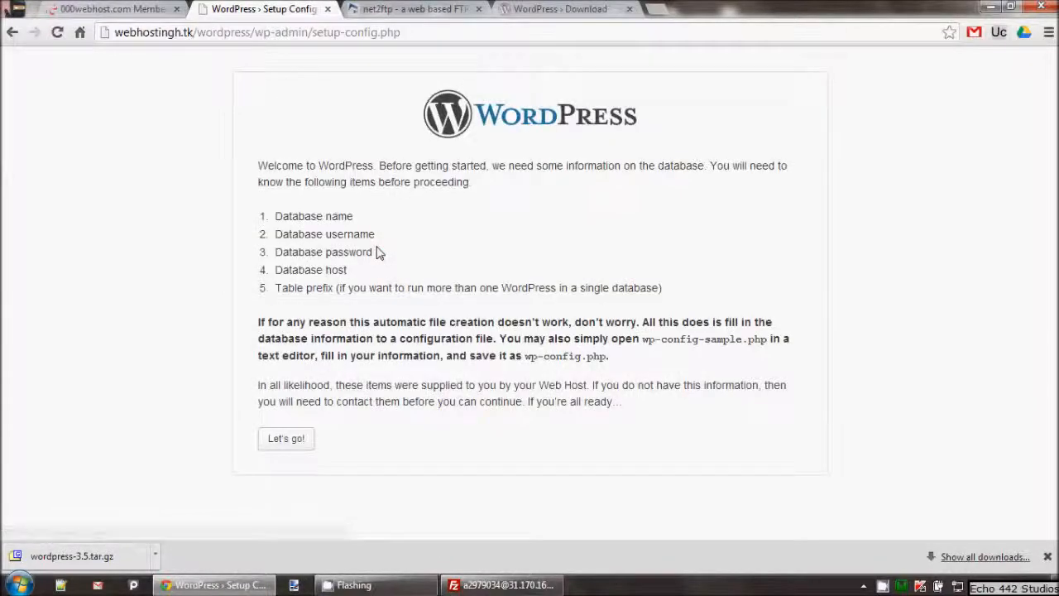
# Open the MySQL page in the control panel and enter 'wp' as database and user name
pyautogui.click(139, 6)
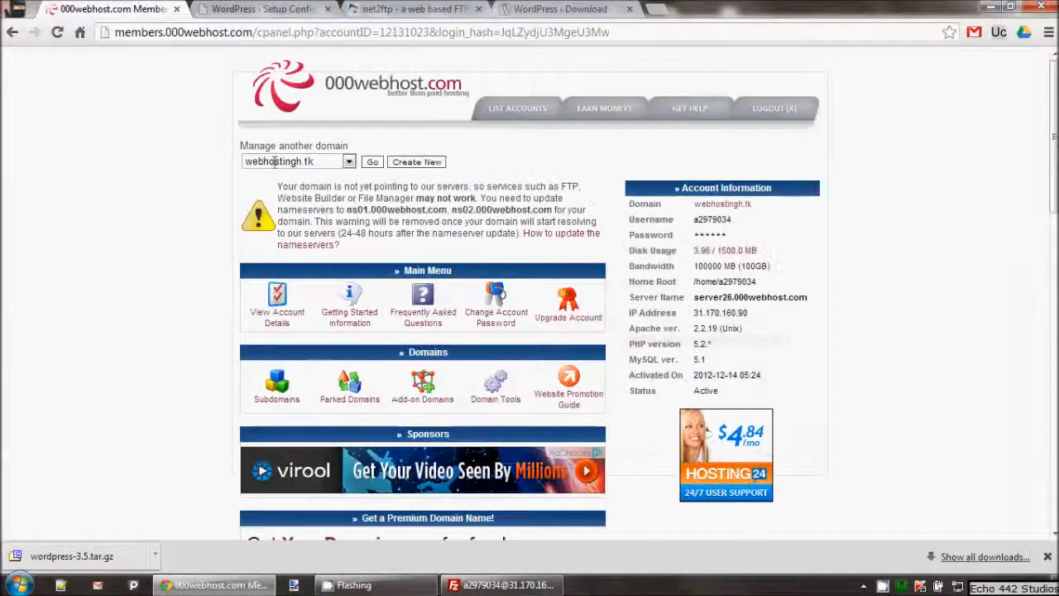
pyautogui.scroll(-10, 310, 279)
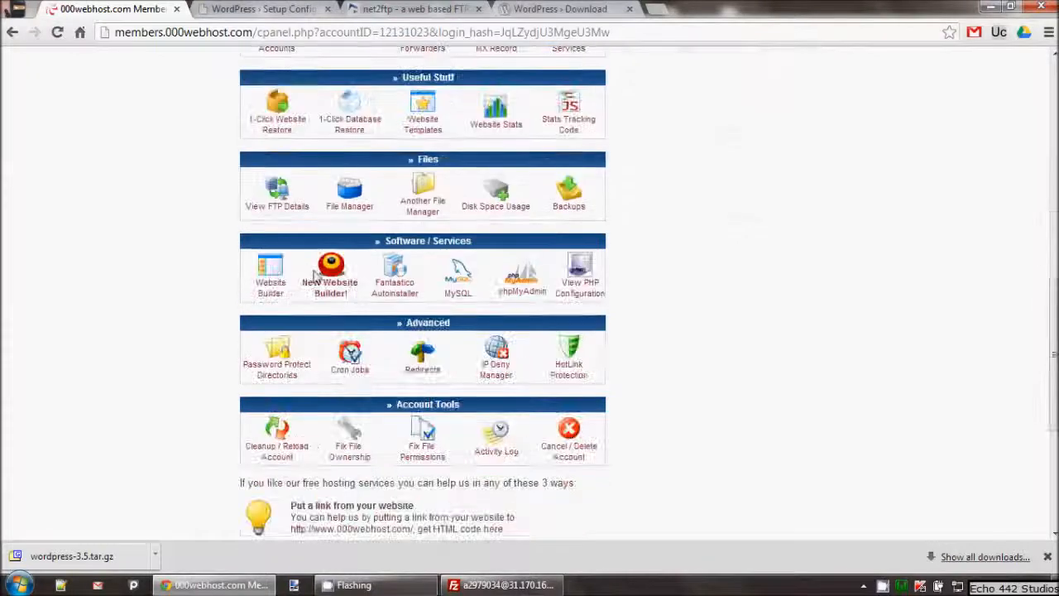
pyautogui.click(463, 281)
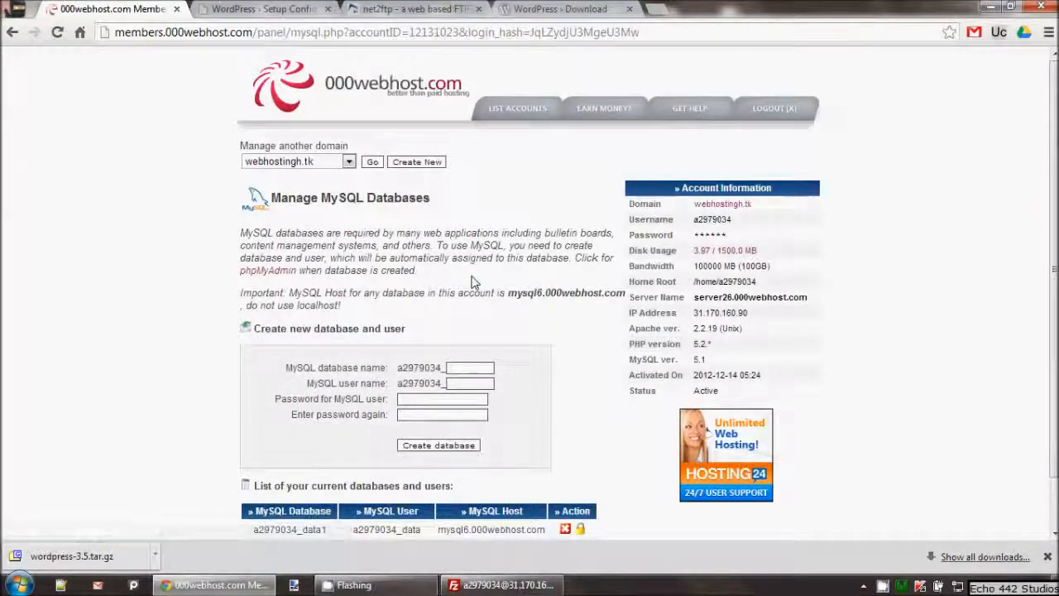
pyautogui.click(461, 371)
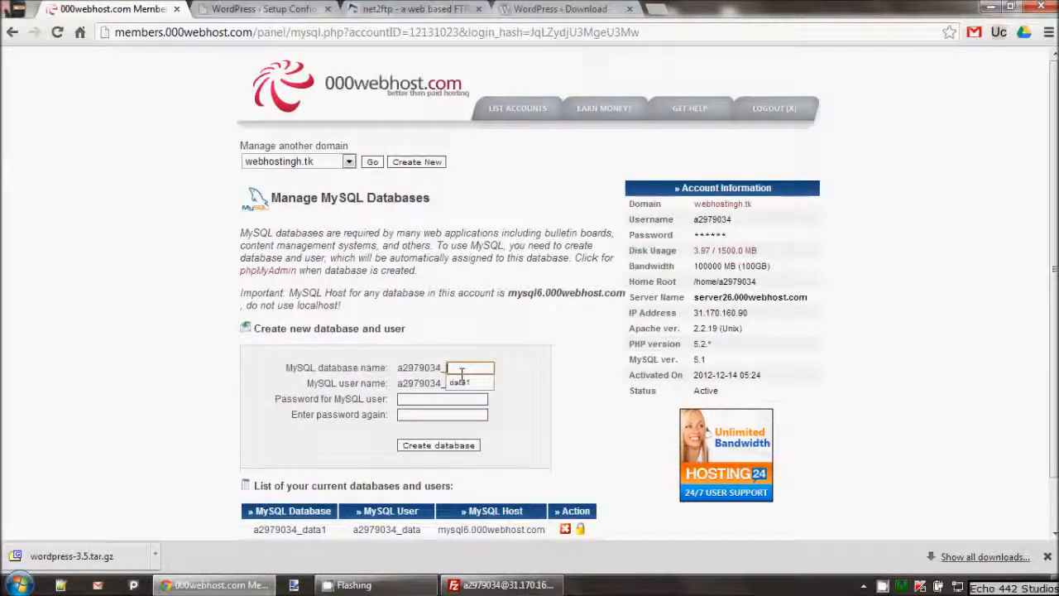
pyautogui.write('wp')
pyautogui.press('Tab')
pyautogui.write('wp')
# Enter the user password twice, change the user name to 'wp1', and create the database
pyautogui.click(420, 401)
pyautogui.write('•••••')
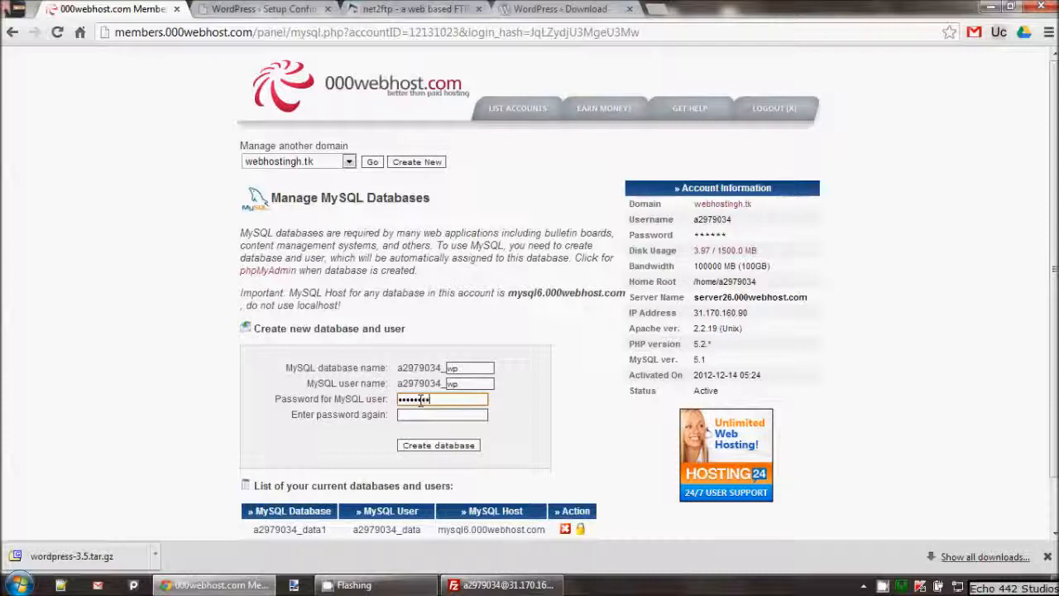
pyautogui.click(421, 416)
pyautogui.write('••')
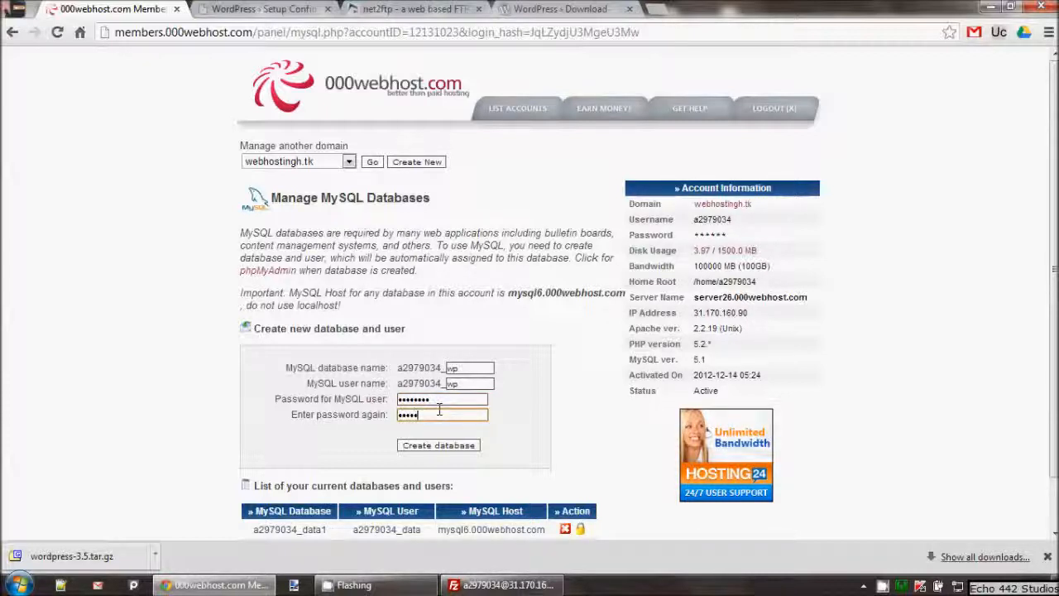
pyautogui.click(478, 383)
pyautogui.write('1')
pyautogui.click(546, 414)
pyautogui.scroll(-1, 547, 414)
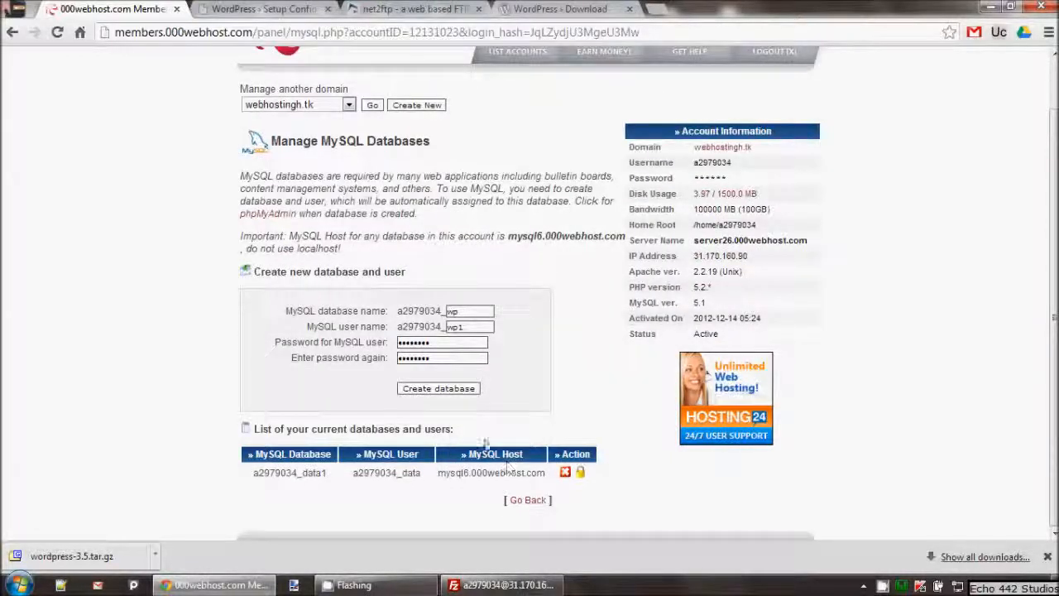
pyautogui.click(415, 390)
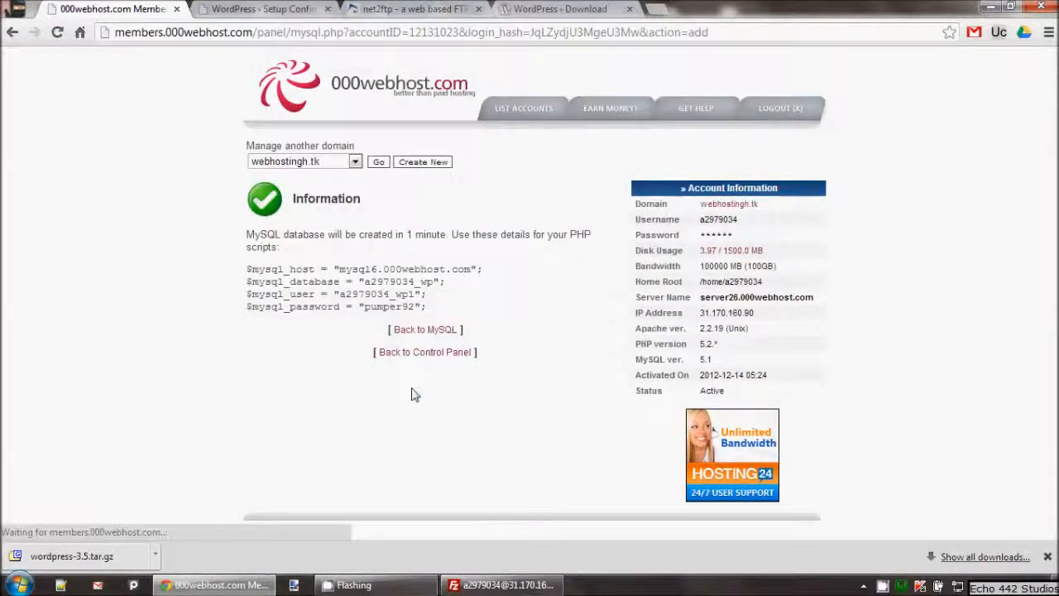
pyautogui.click(417, 332)
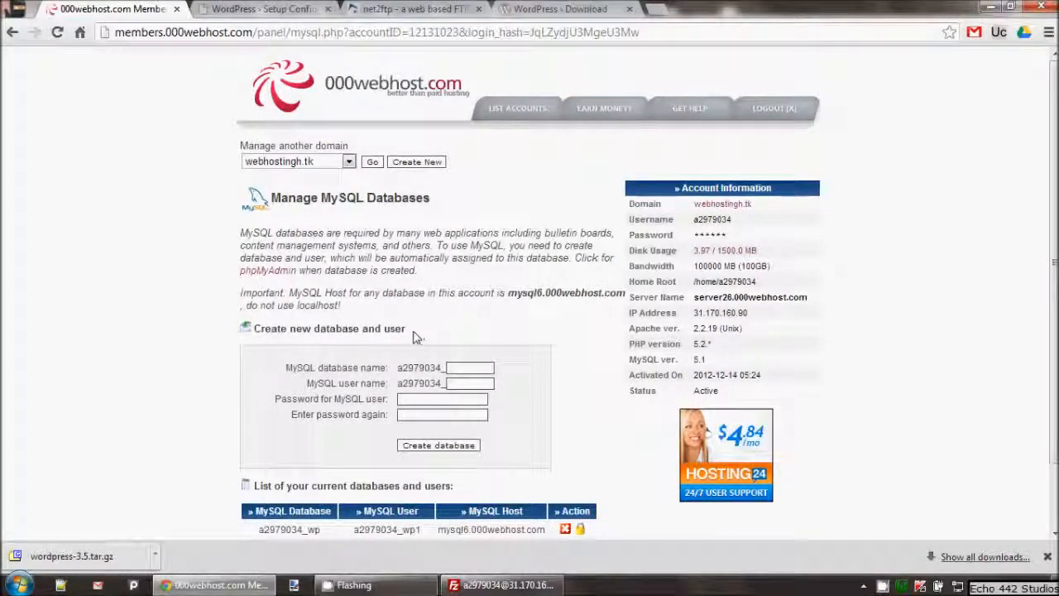
pyautogui.scroll(-2, 362, 178)
# Open the database form and paste the 000webhost database user name into Database Name
pyautogui.click(292, 9)
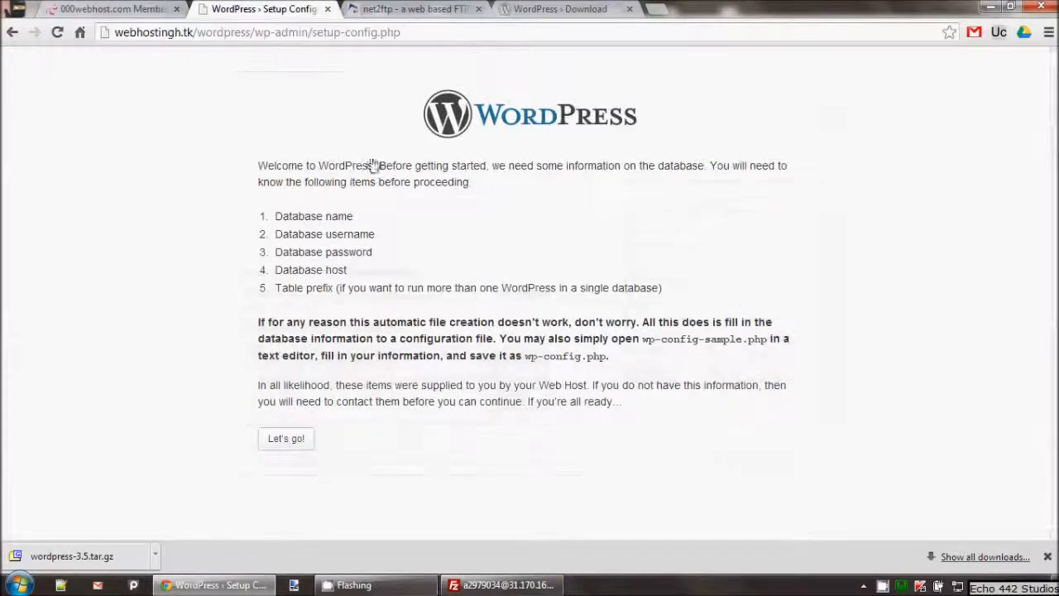
pyautogui.click(287, 439)
pyautogui.click(452, 207)
pyautogui.moveTo(452, 208); pyautogui.dragTo(306, 217)
pyautogui.press('BackSpace')
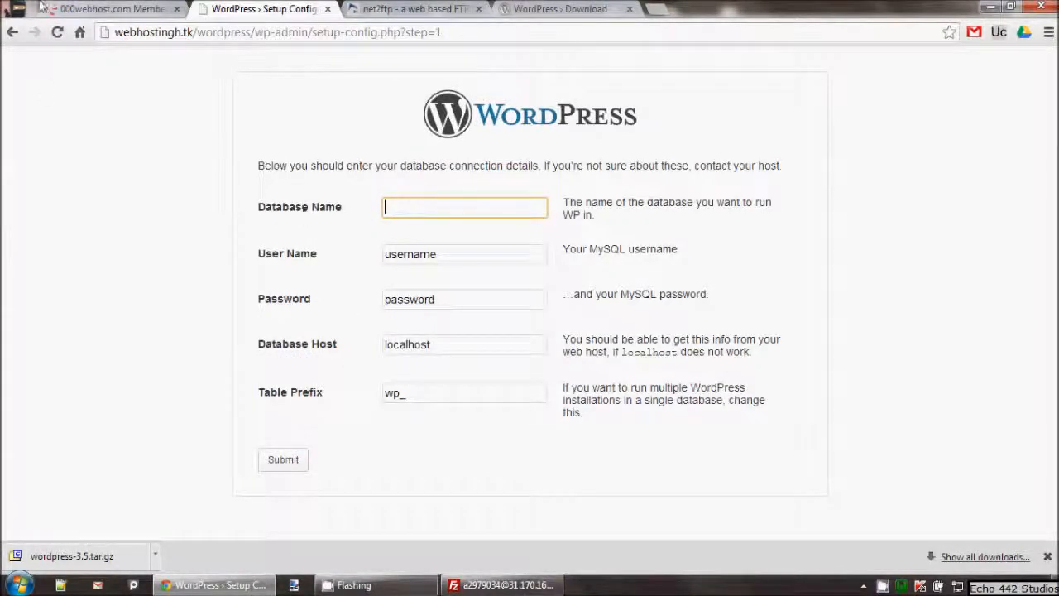
pyautogui.click(131, 8)
pyautogui.moveTo(353, 454); pyautogui.dragTo(424, 455)
pyautogui.rightClick(425, 457)
pyautogui.click(436, 463)
pyautogui.click(257, 8)
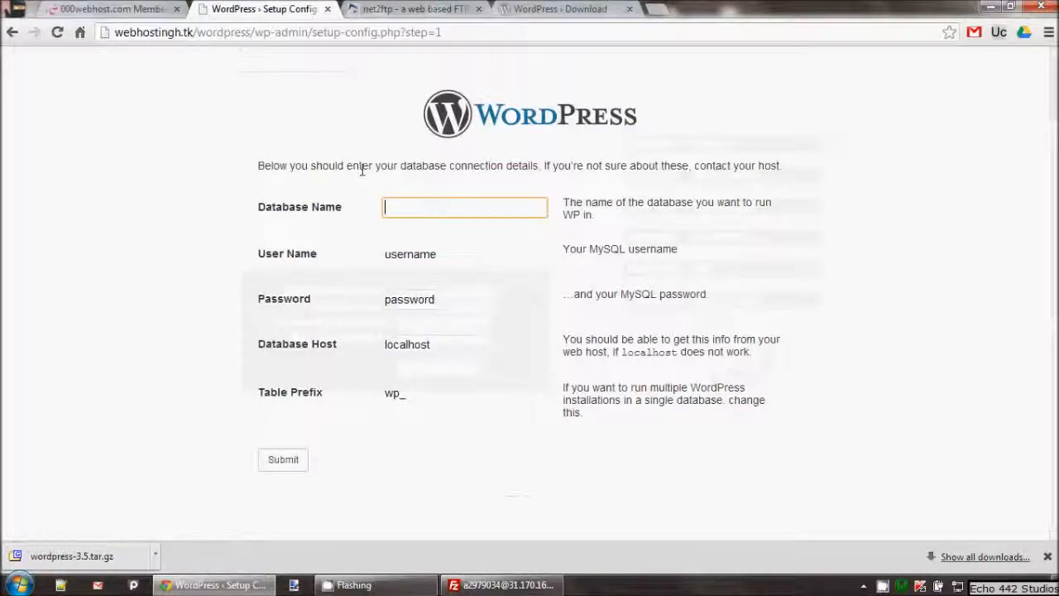
pyautogui.hotkey('ctrl', 'v')
# Paste the database user name into User Name and trim the trailing 1 from Database Name
pyautogui.doubleClick(424, 253)
pyautogui.press('BackSpace')
pyautogui.hotkey('ctrl', 'v')
pyautogui.click(91, 8)
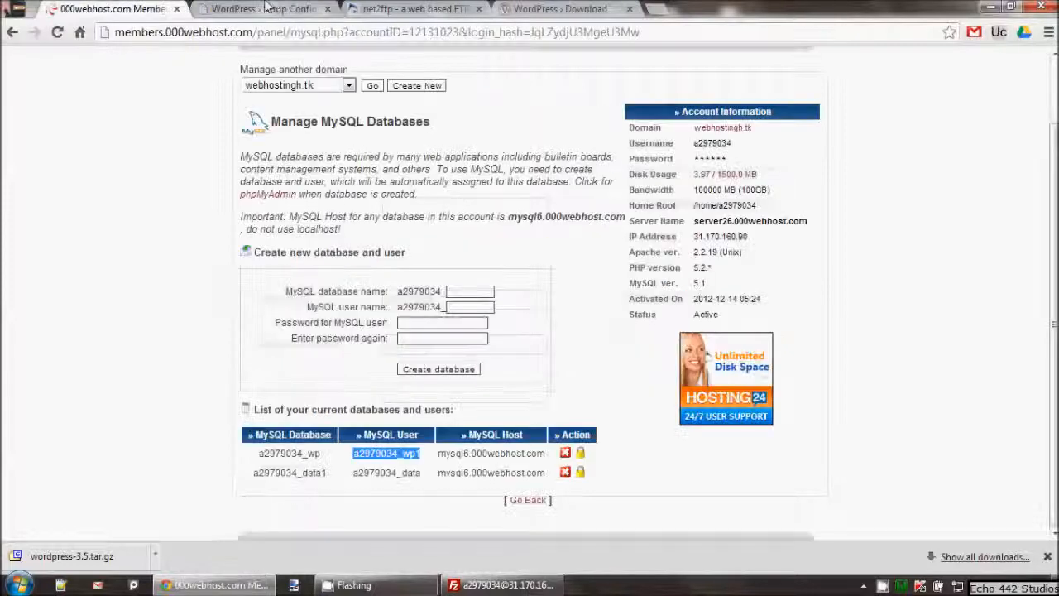
pyautogui.click(269, 9)
pyautogui.click(461, 206)
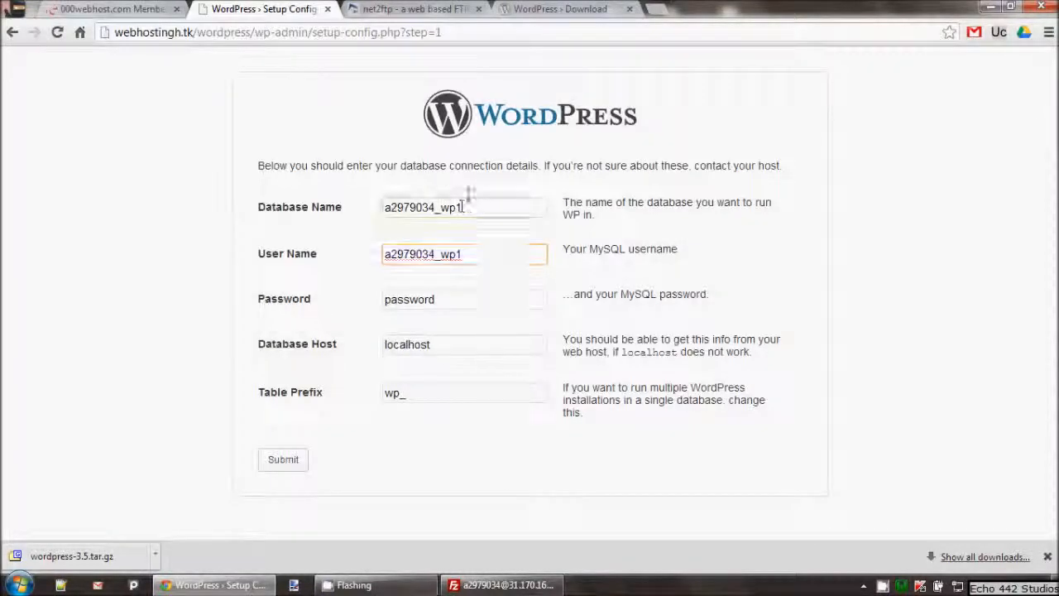
pyautogui.press('BackSpace')
# Clear the placeholder password and replace localhost with mysql6.000webhost.com as Database Host
pyautogui.doubleClick(457, 299)
pyautogui.press('BackSpace')
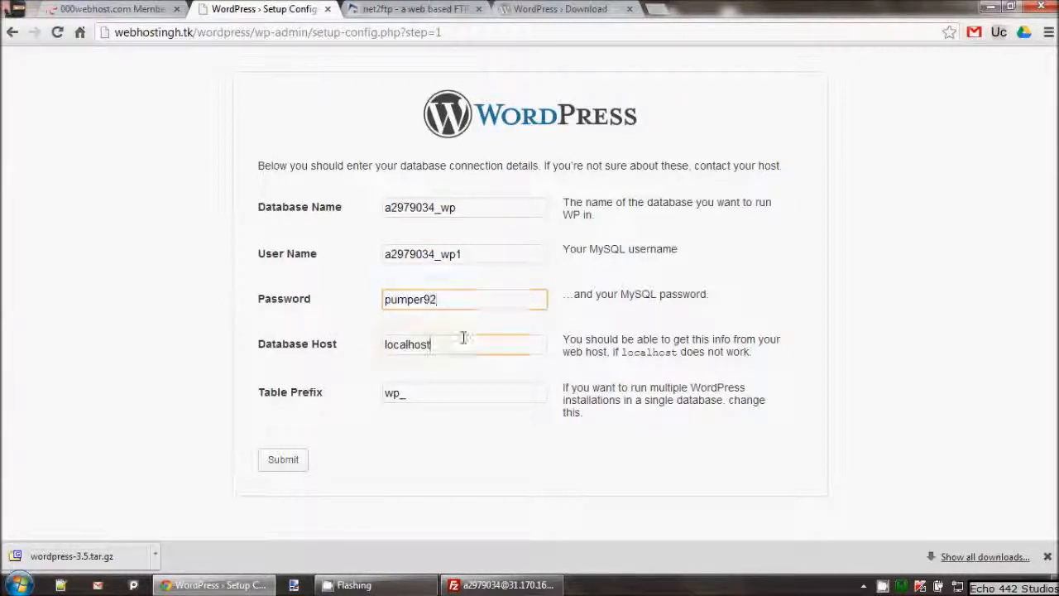
pyautogui.press('Tab')
pyautogui.press('BackSpace')
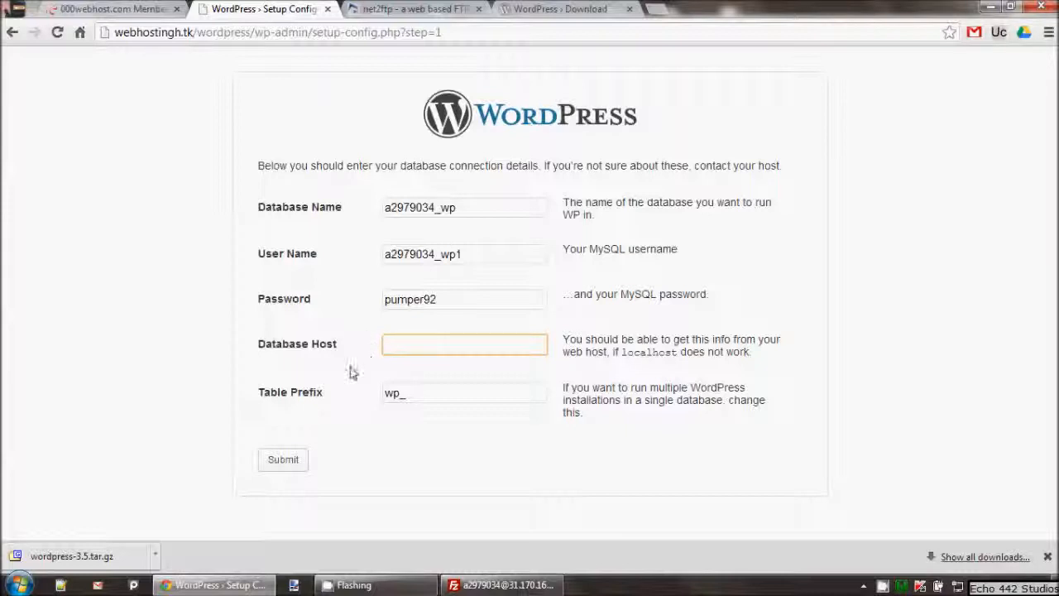
pyautogui.click(116, 9)
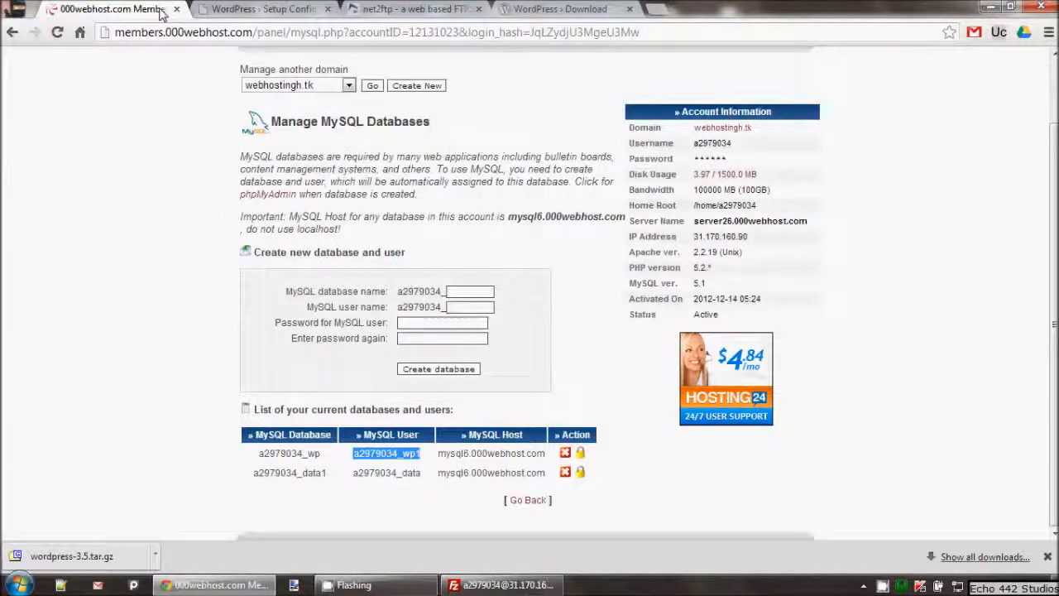
pyautogui.moveTo(545, 453); pyautogui.dragTo(478, 454)
pyautogui.rightClick(478, 454)
pyautogui.click(488, 461)
pyautogui.click(205, 9)
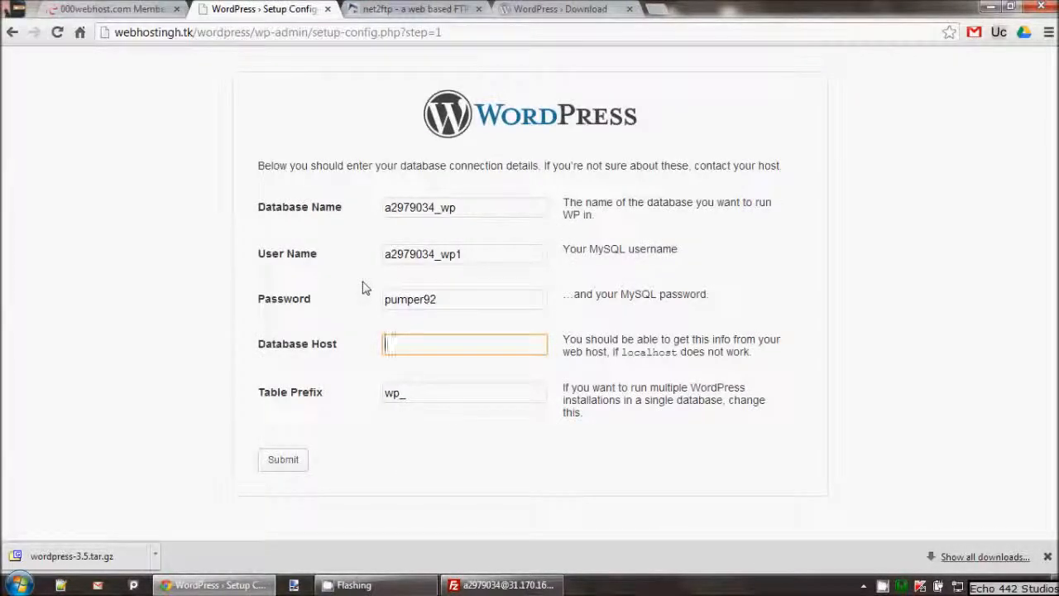
pyautogui.hotkey('ctrl', 'v')
# Check the pasted host name against the hosting panel and submit the connection details
pyautogui.click(501, 379)
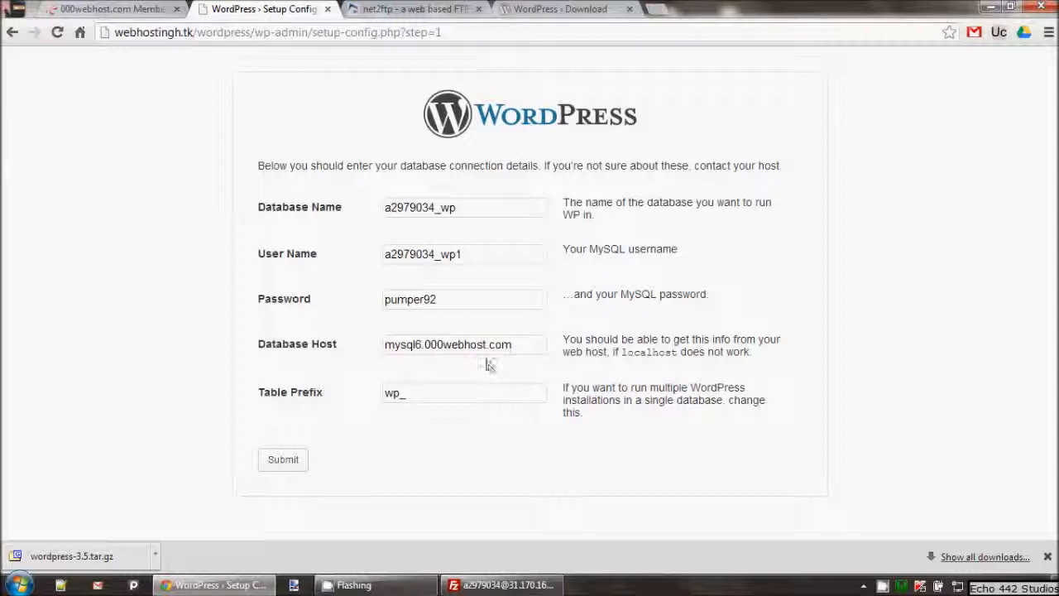
pyautogui.moveTo(396, 347); pyautogui.dragTo(486, 348)
pyautogui.click(487, 351)
pyautogui.click(487, 369)
pyautogui.moveTo(398, 343); pyautogui.dragTo(496, 345)
pyautogui.click(494, 346)
pyautogui.click(128, 8)
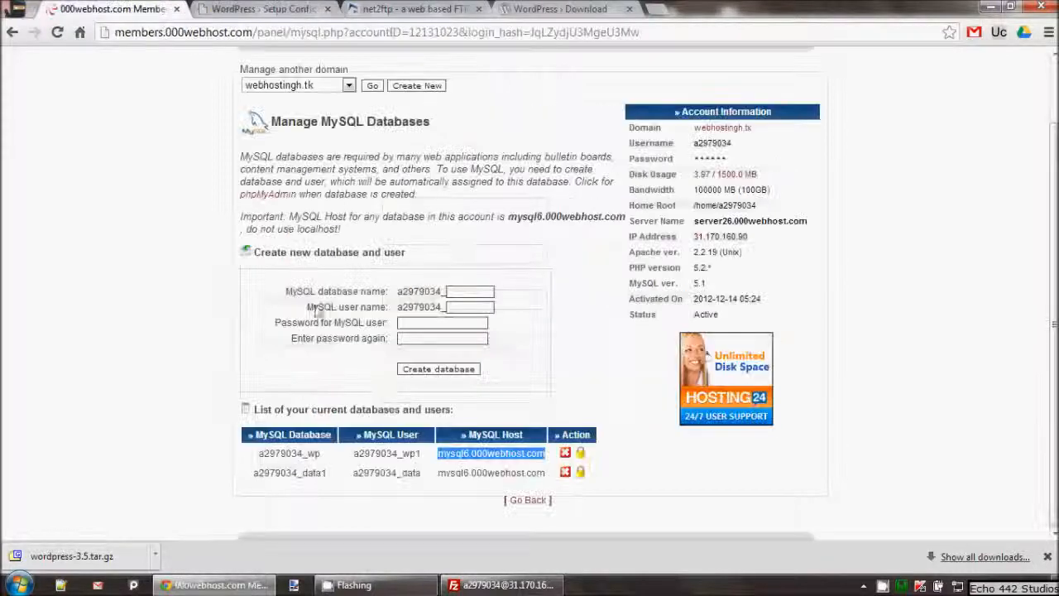
pyautogui.click(318, 8)
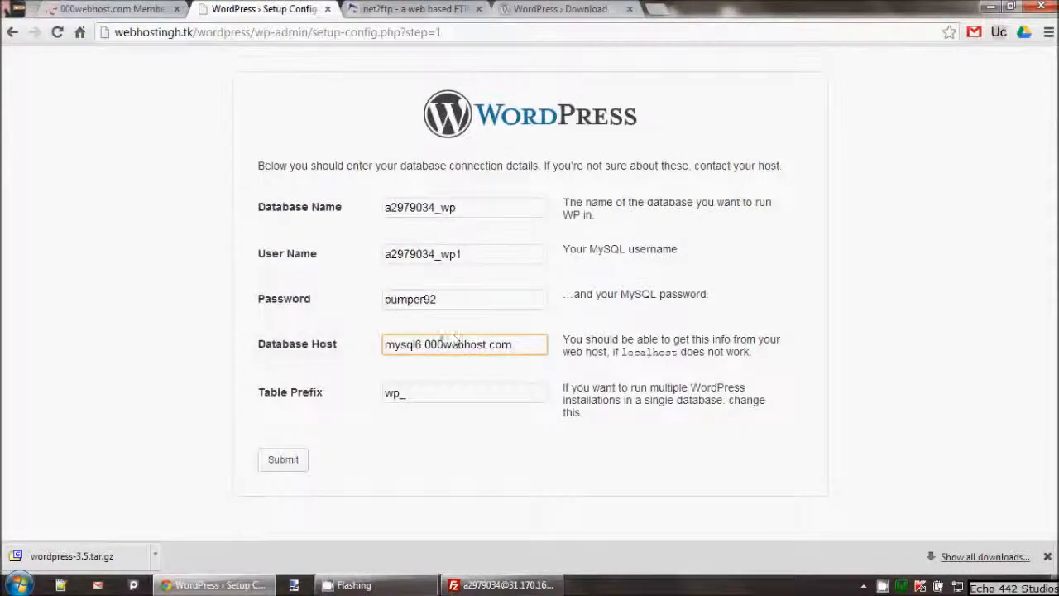
pyautogui.click(284, 461)
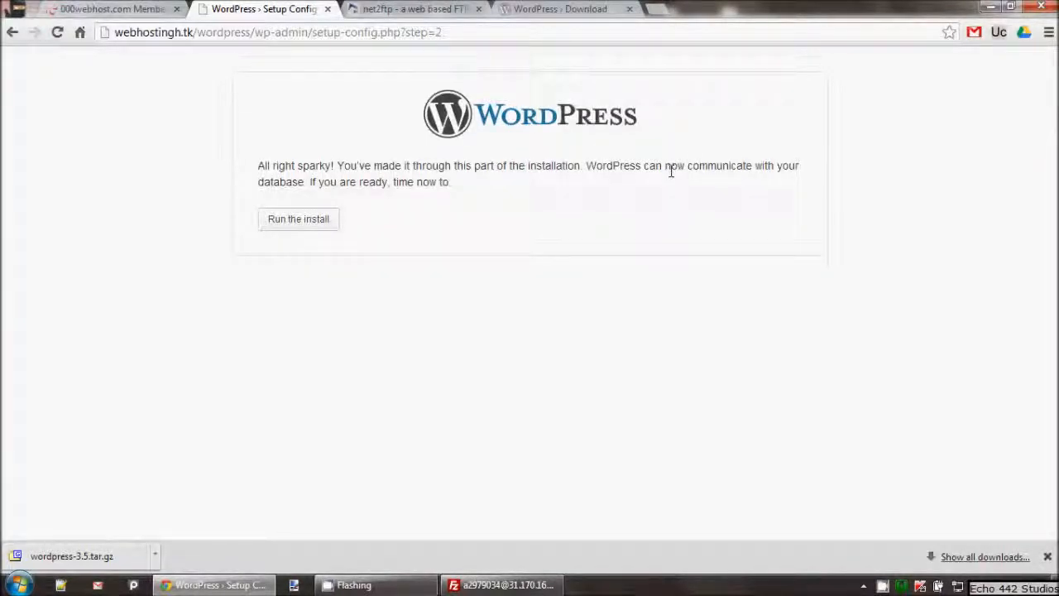
# Start the installation and enter the site title for 'wp test youtube'
pyautogui.click(287, 221)
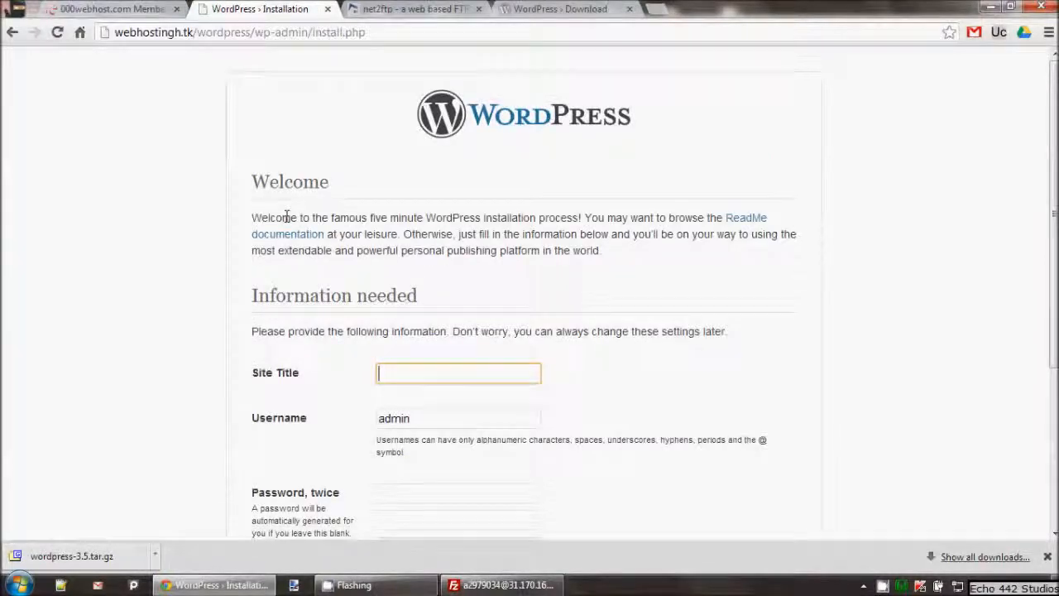
pyautogui.write('wp tes')
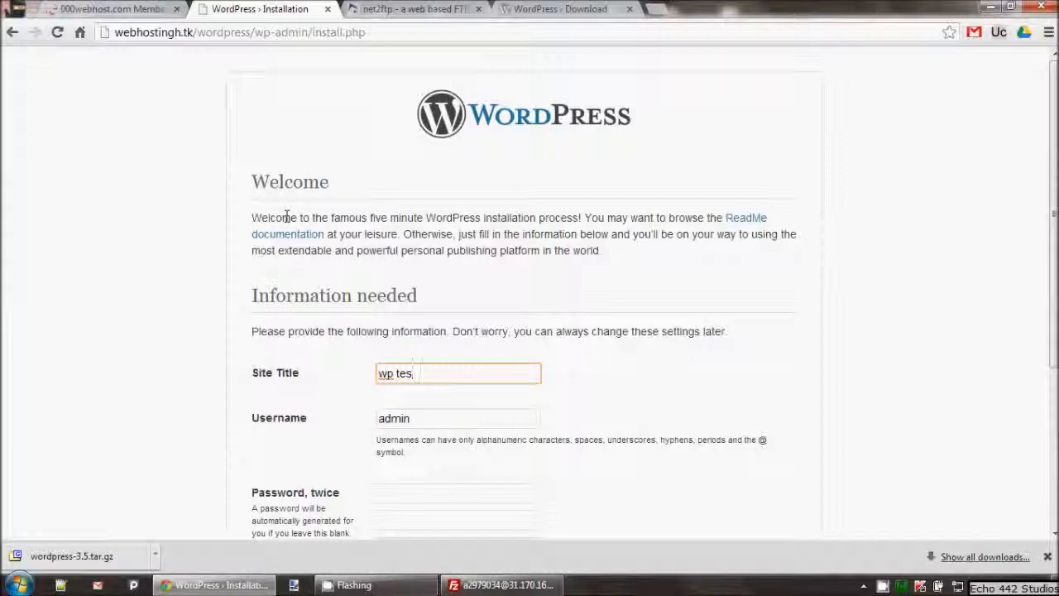
pyautogui.write('r you')
pyautogui.write('you')
pyautogui.scroll(-2, 319, 230)
pyautogui.scroll(1, 331, 289)
# Enter the admin password in both password fields
pyautogui.click(407, 419)
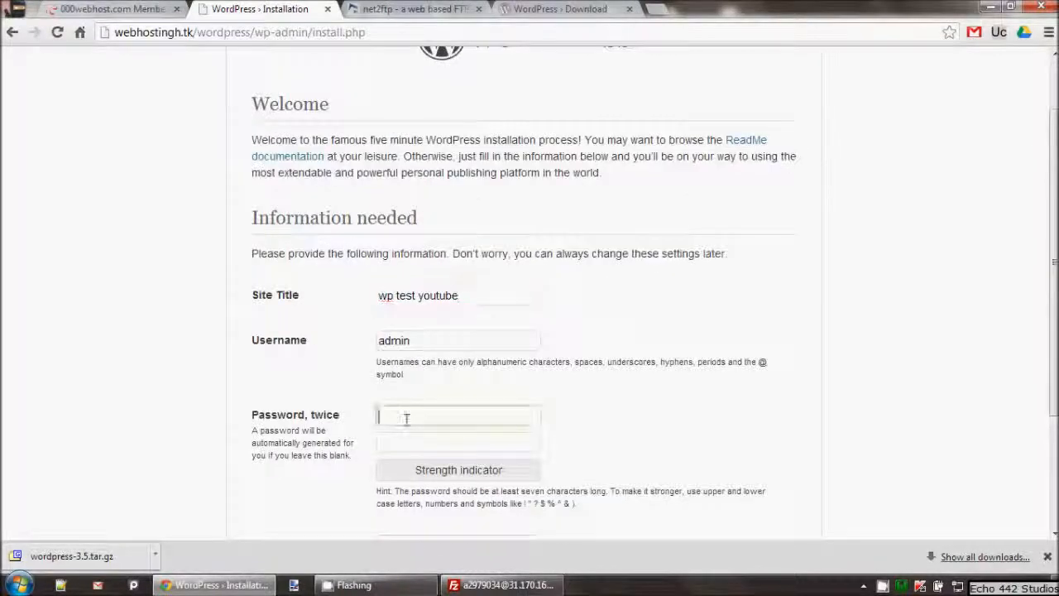
pyautogui.write('123456')
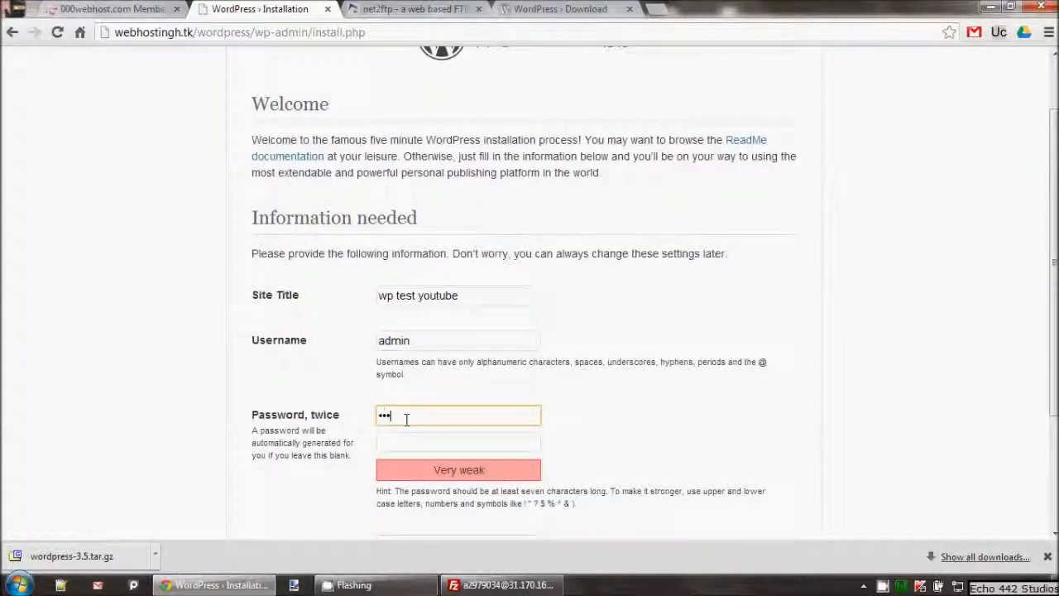
pyautogui.write('78')
pyautogui.press('Tab')
pyautogui.write('1')
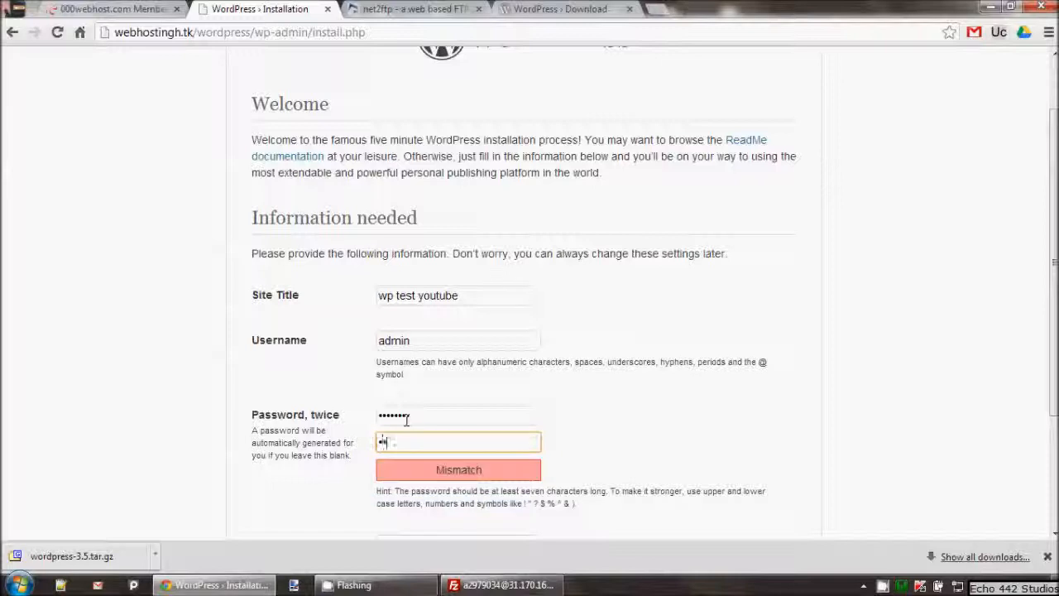
pyautogui.write('2345678')
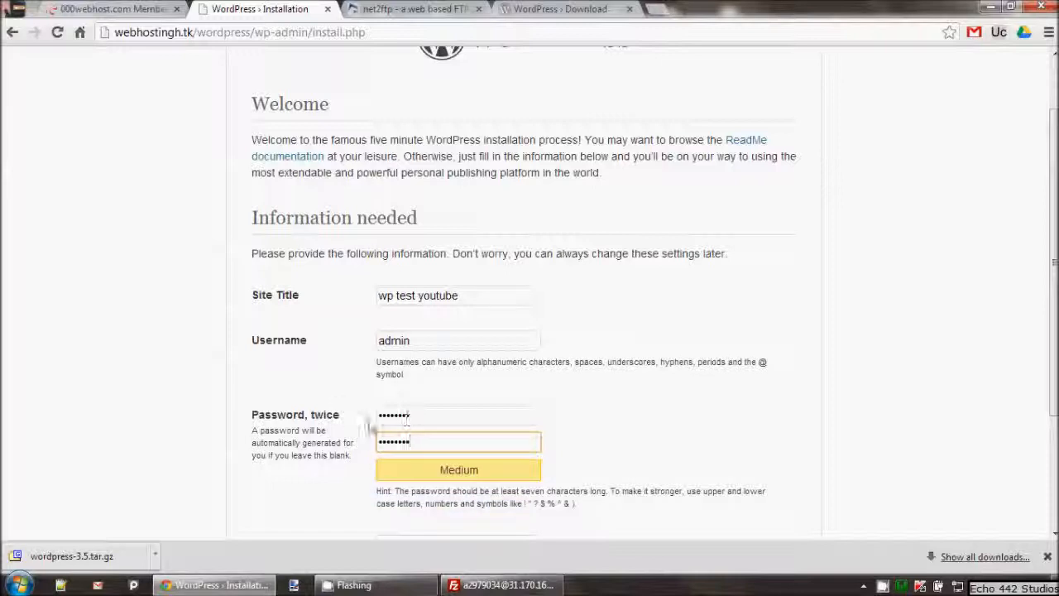
pyautogui.scroll(-2, 406, 419)
# Fill in the admin e-mail from the suggestions and run Install WordPress
pyautogui.click(393, 390)
pyautogui.write('i')
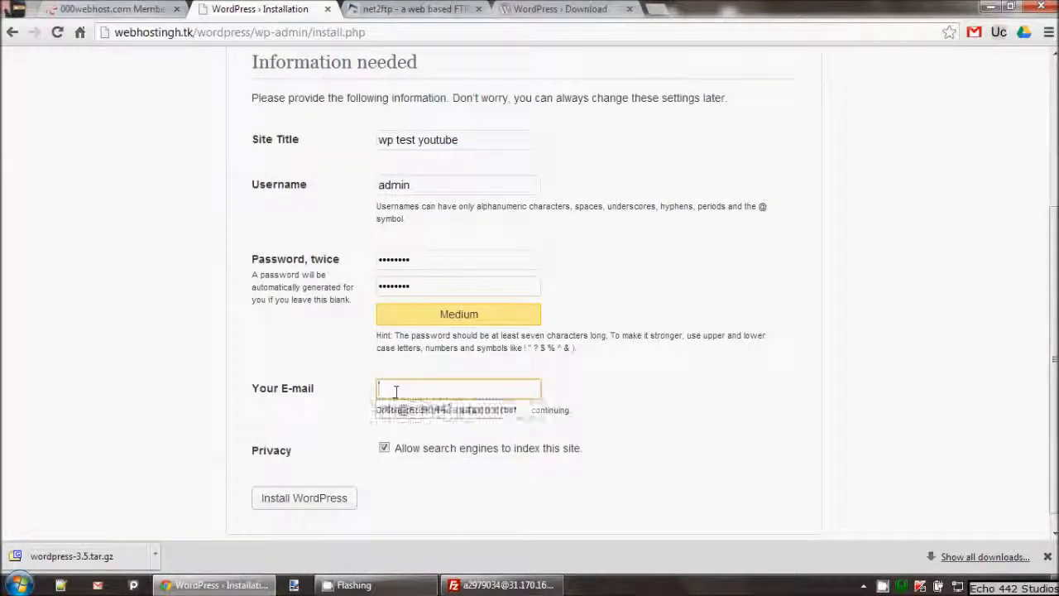
pyautogui.press('Down')
pyautogui.press('Return')
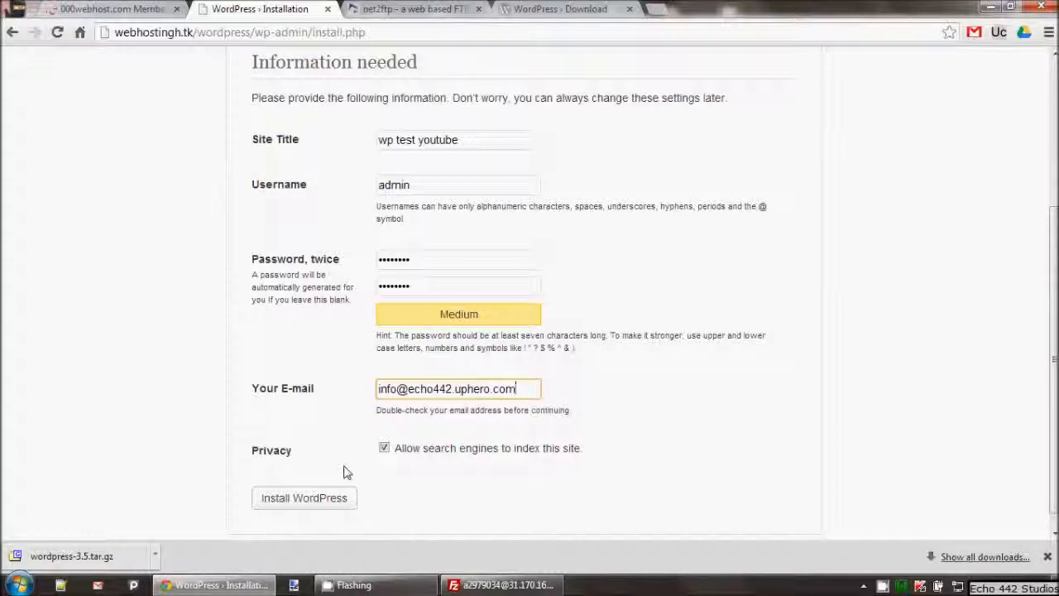
pyautogui.moveTo(476, 410); pyautogui.dragTo(583, 414)
pyautogui.click(451, 389)
pyautogui.click(356, 394)
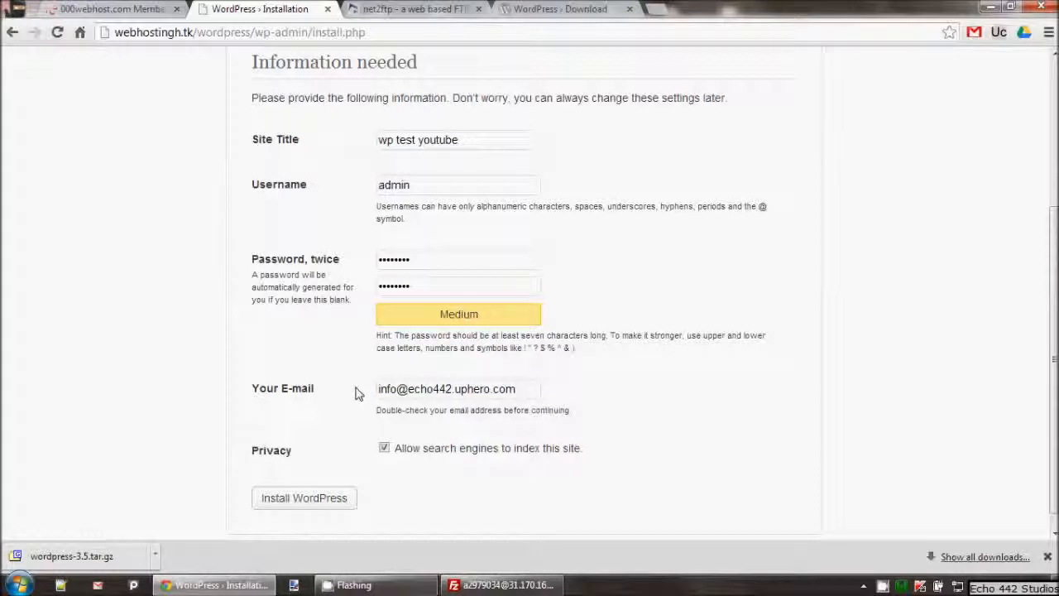
pyautogui.click(419, 259)
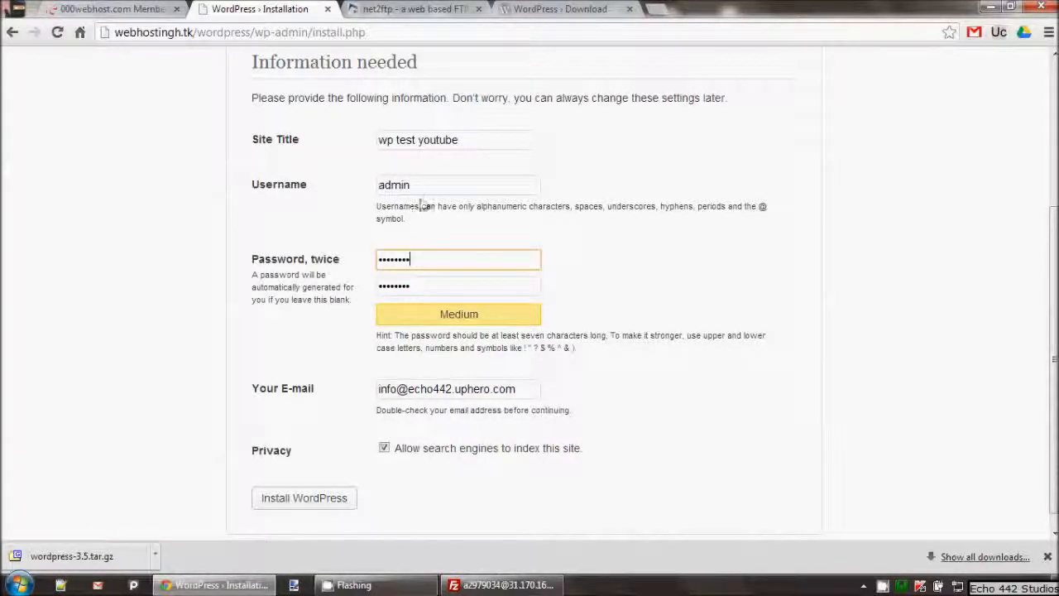
pyautogui.click(423, 184)
pyautogui.click(321, 502)
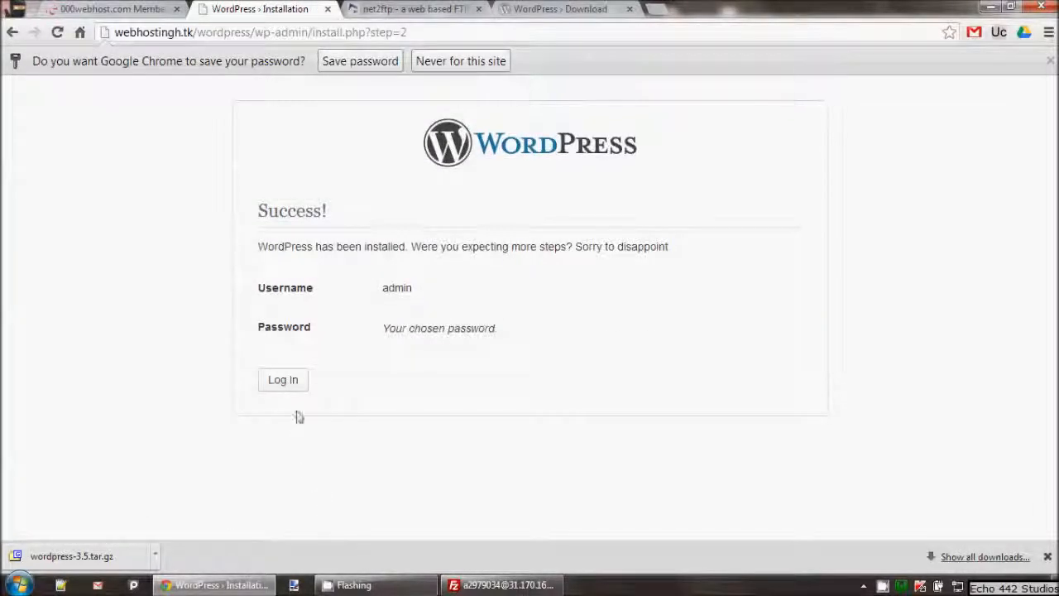
# Log in on the new site with username admin and the chosen password
pyautogui.click(287, 387)
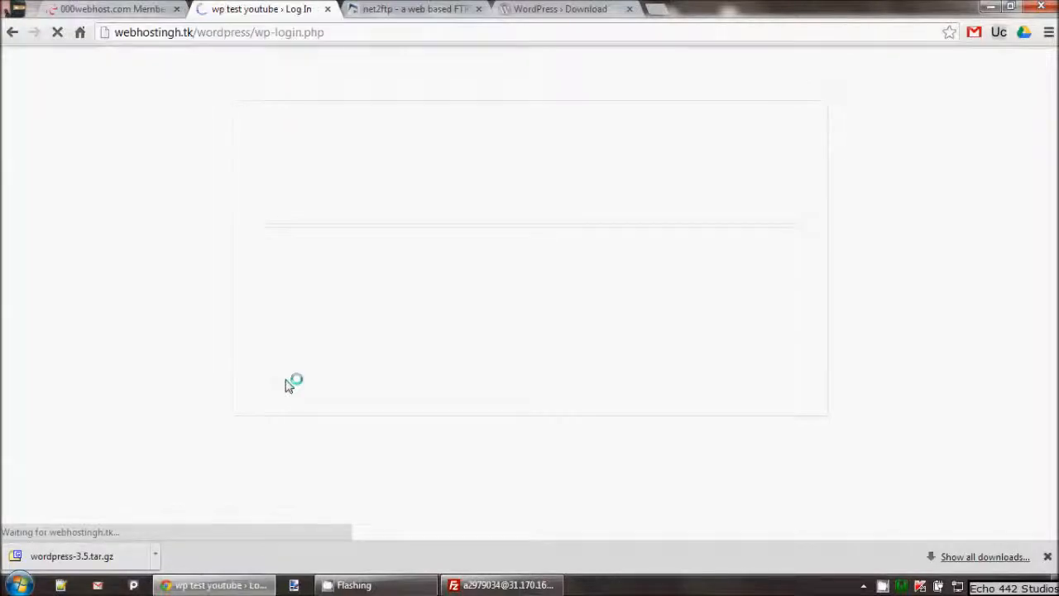
pyautogui.write('admin')
pyautogui.press('Tab')
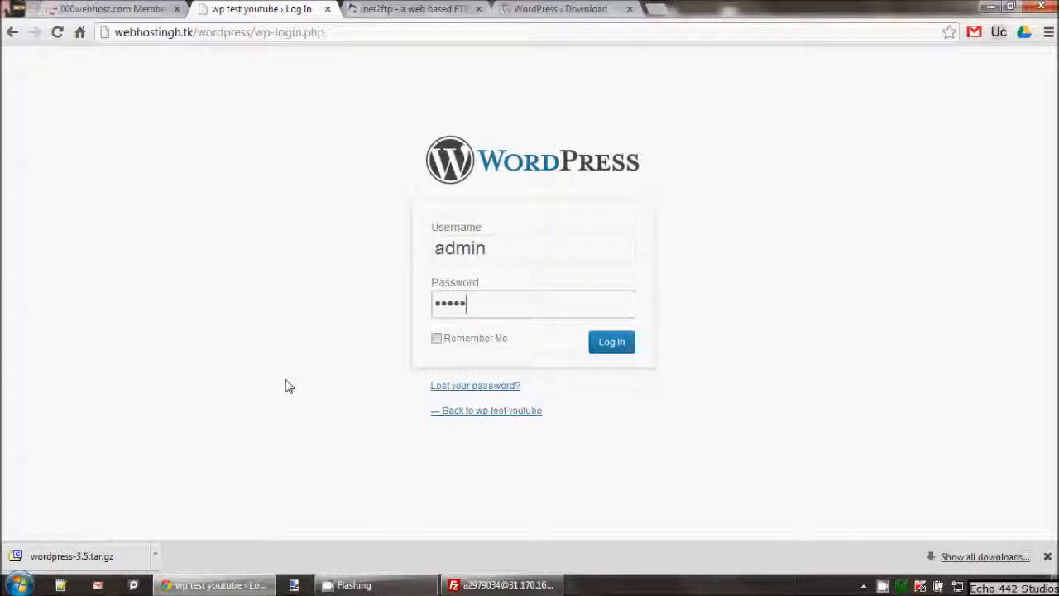
pyautogui.press('Return')
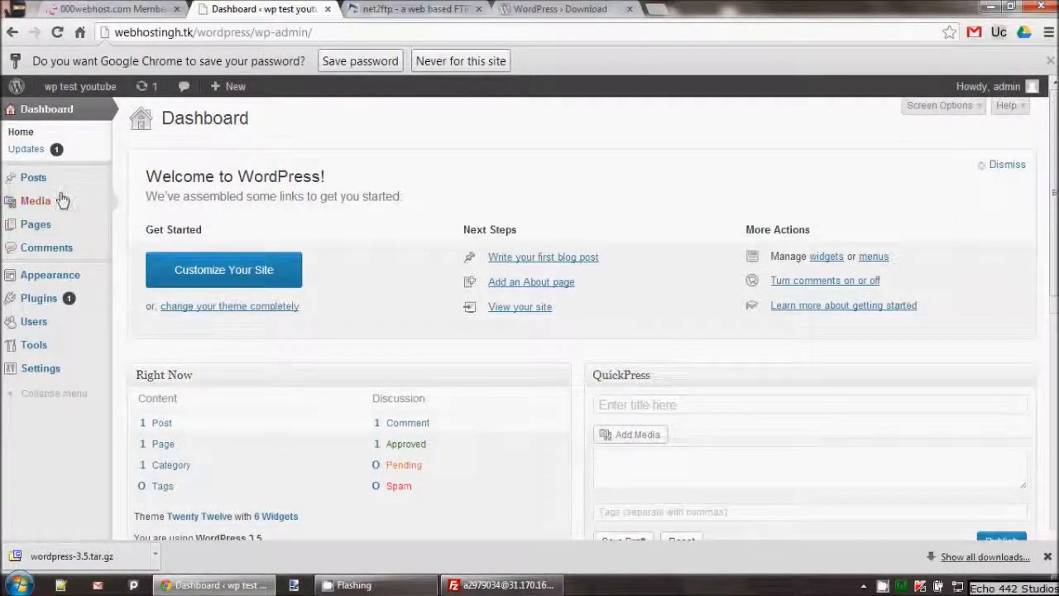
pyautogui.click(43, 154)
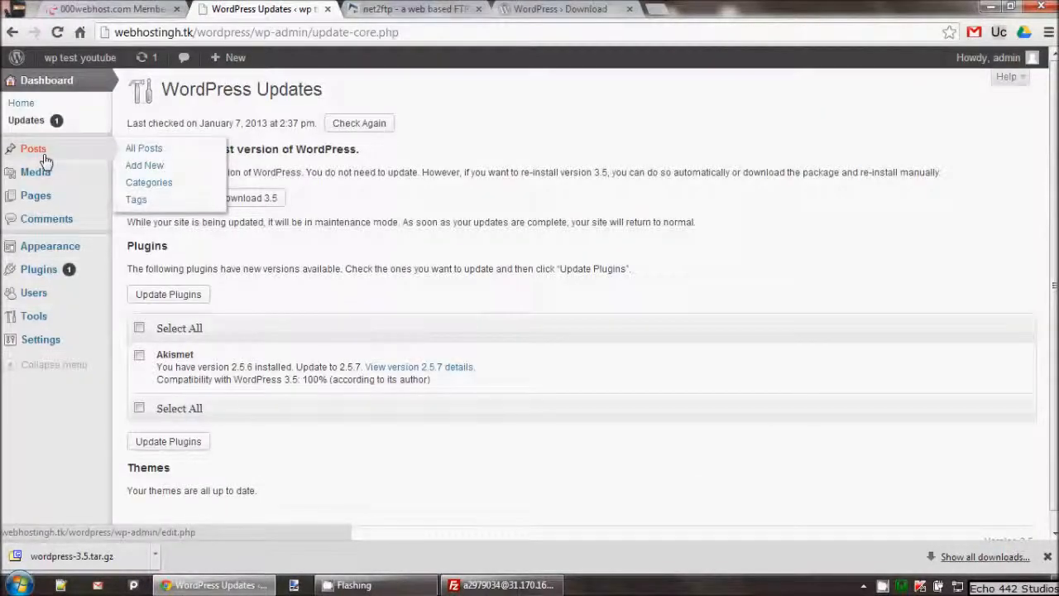
pyautogui.click(28, 109)
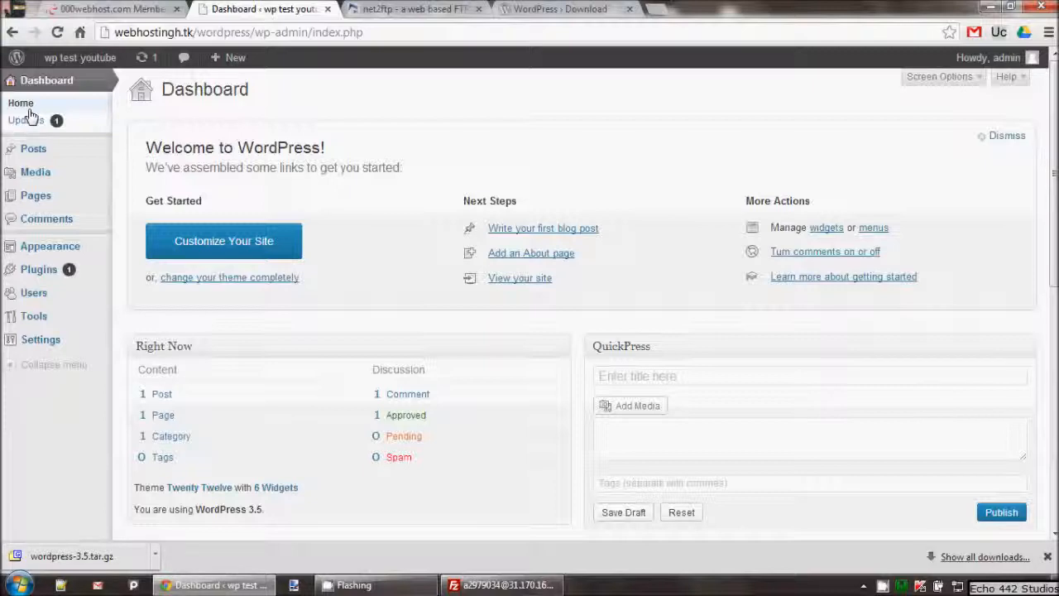
# Dismiss the Welcome panel, view the live site in a new tab, then close that tab
pyautogui.click(1003, 136)
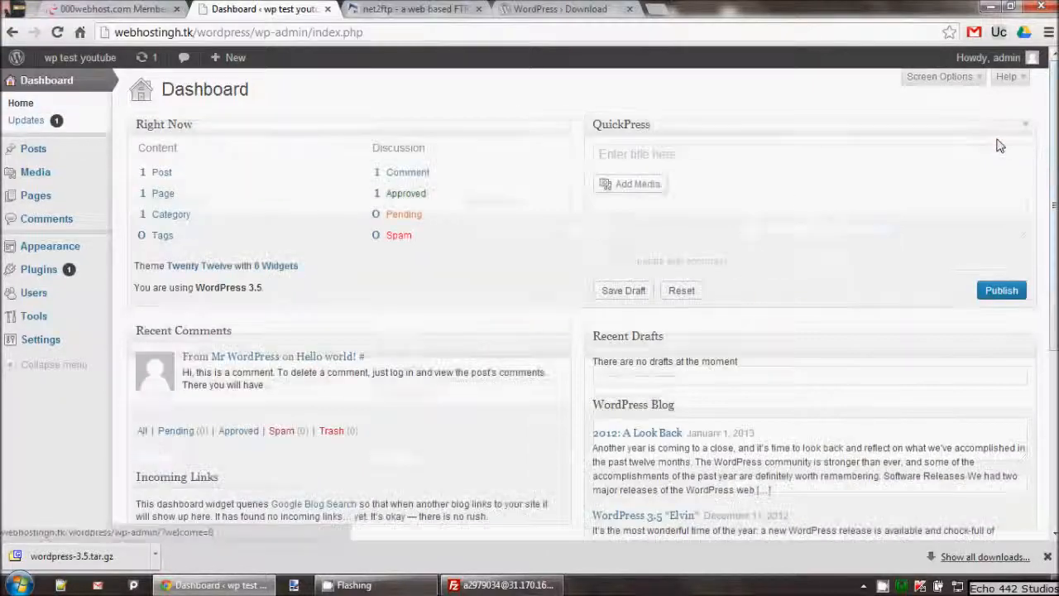
pyautogui.moveTo(81, 63)
pyautogui.rightClick(64, 84)
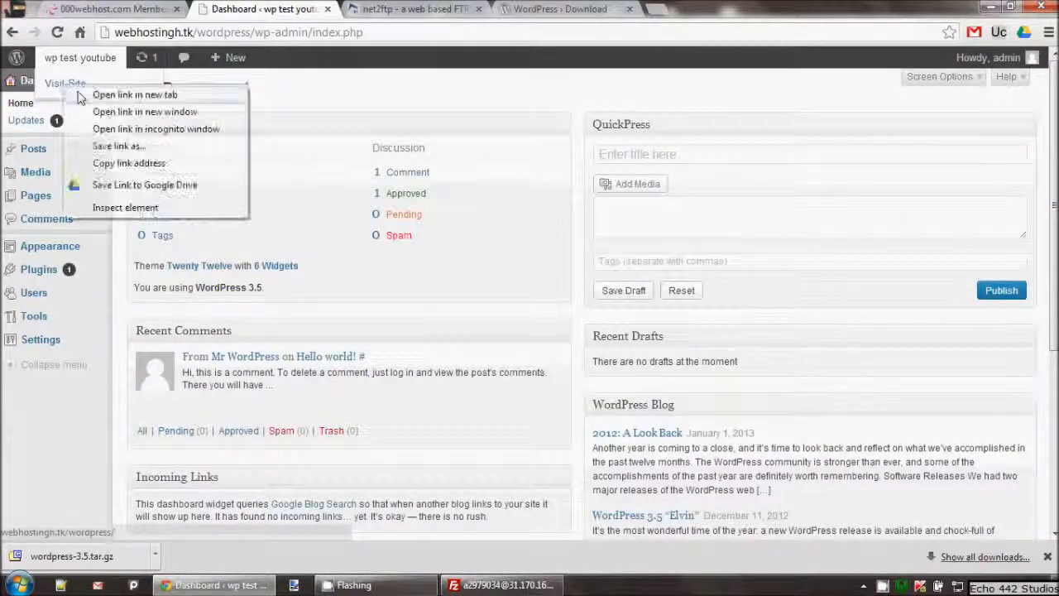
pyautogui.click(81, 95)
pyautogui.click(382, 10)
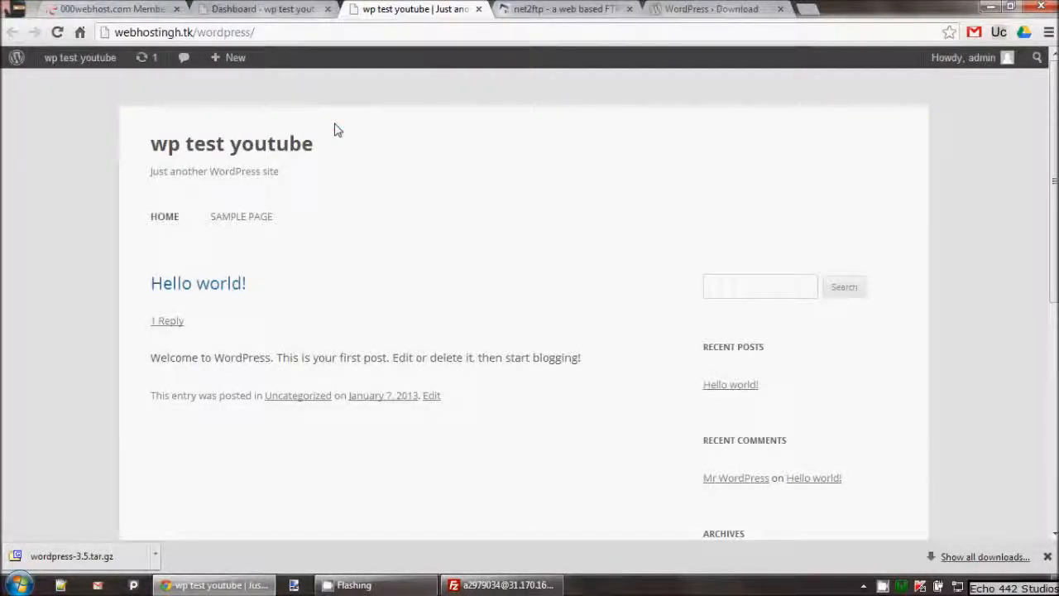
pyautogui.scroll(-5, 372, 256)
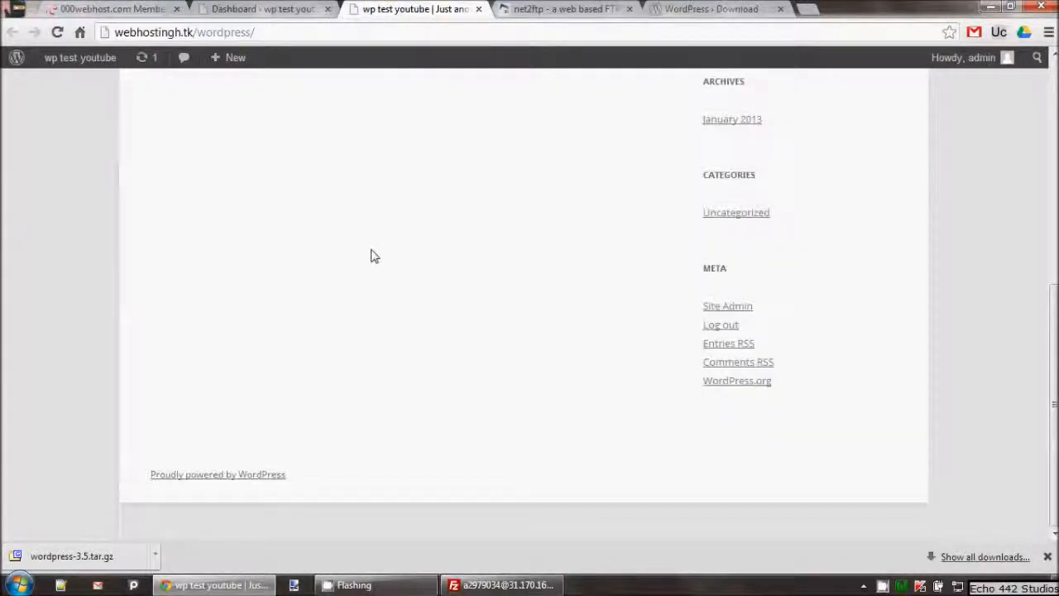
pyautogui.scroll(5, 372, 255)
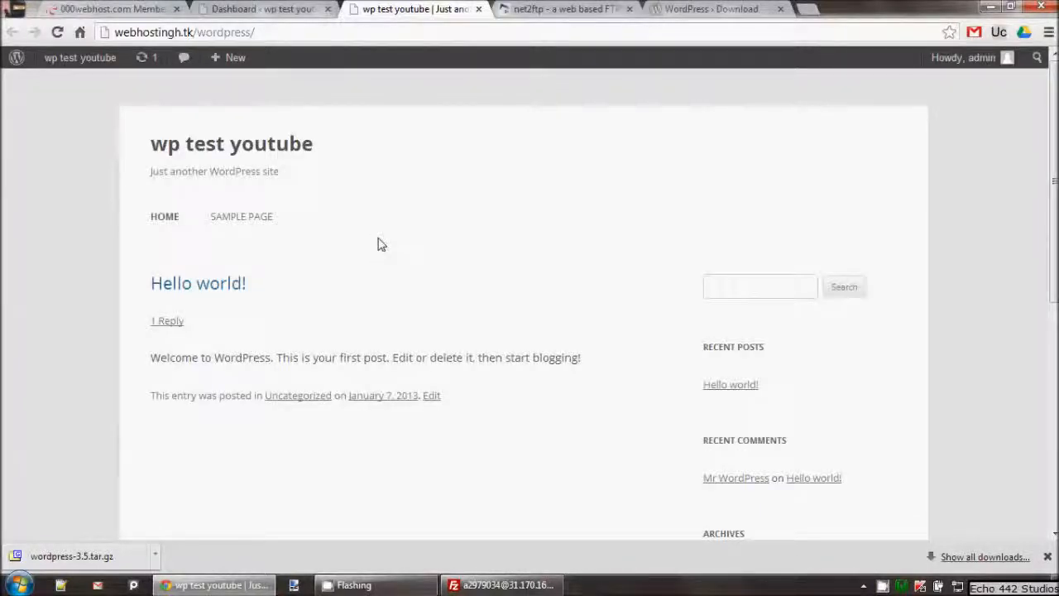
pyautogui.hotkey('ctrl', 'w')
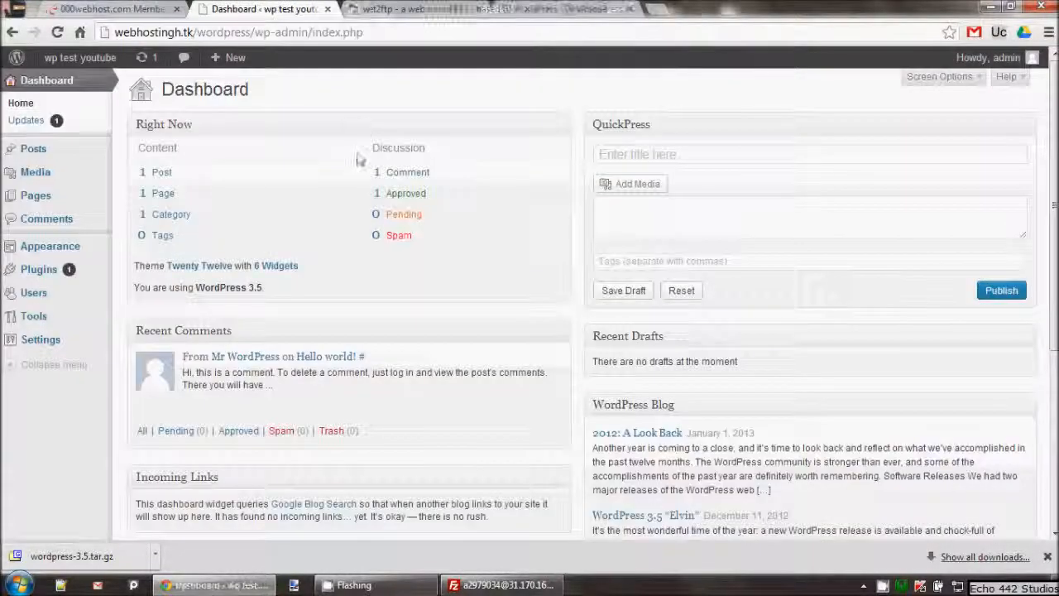